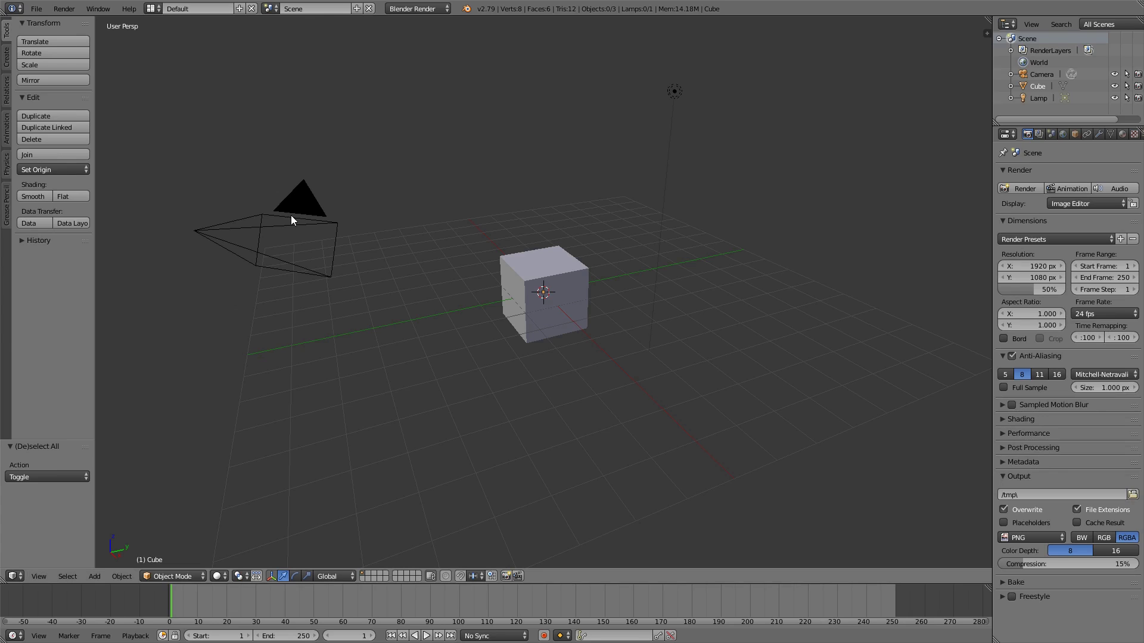
Delete the camera and the lamp from the scene
right_click(307, 212)
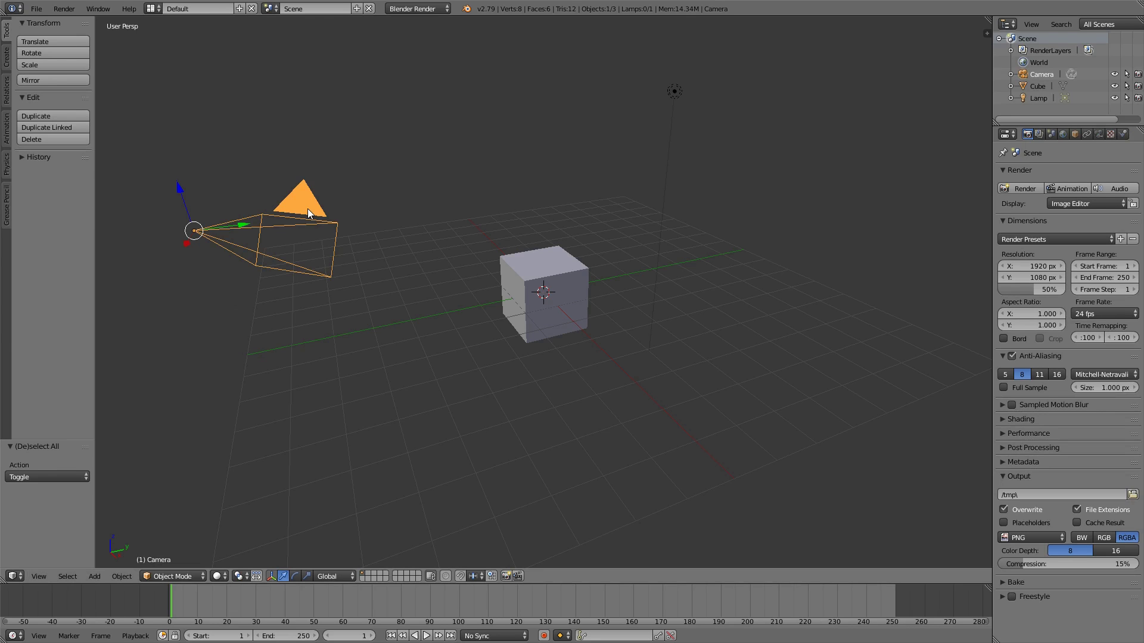
shift+right_click(661, 97)
key(x)
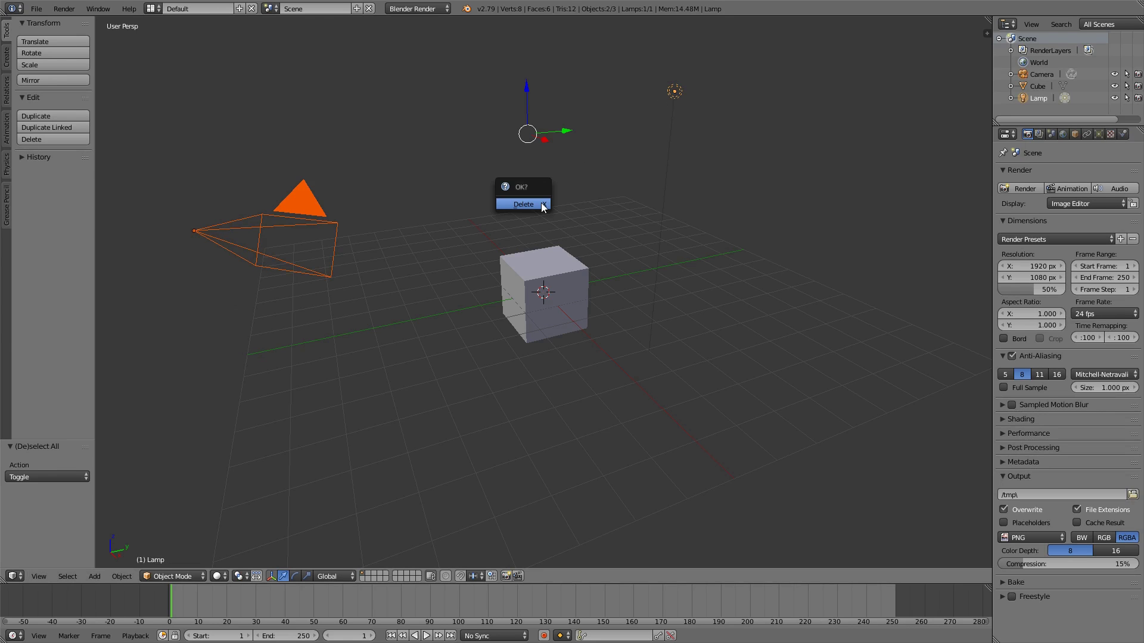
click(523, 204)
Duplicate the cube as an independent copy and move the copy along the X axis, clear of the original
middle_drag(541, 206, 516, 263)
scroll(619, 258, up, 2)
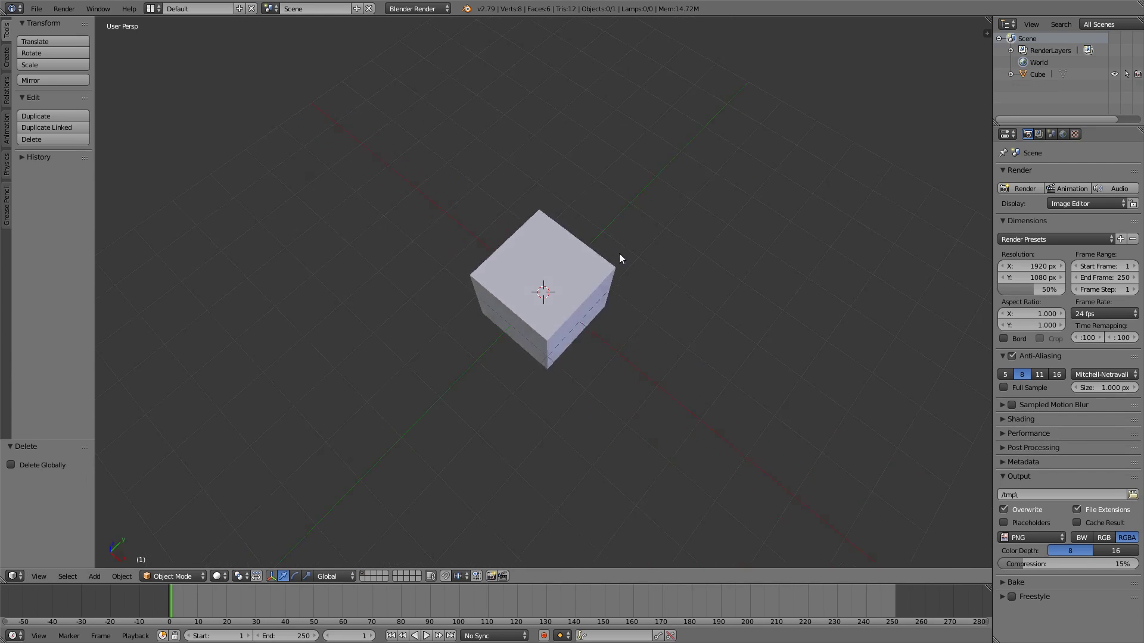
middle_drag(619, 254, 657, 238)
scroll(614, 269, down, 3)
right_click(541, 284)
scroll(588, 352, up, 2)
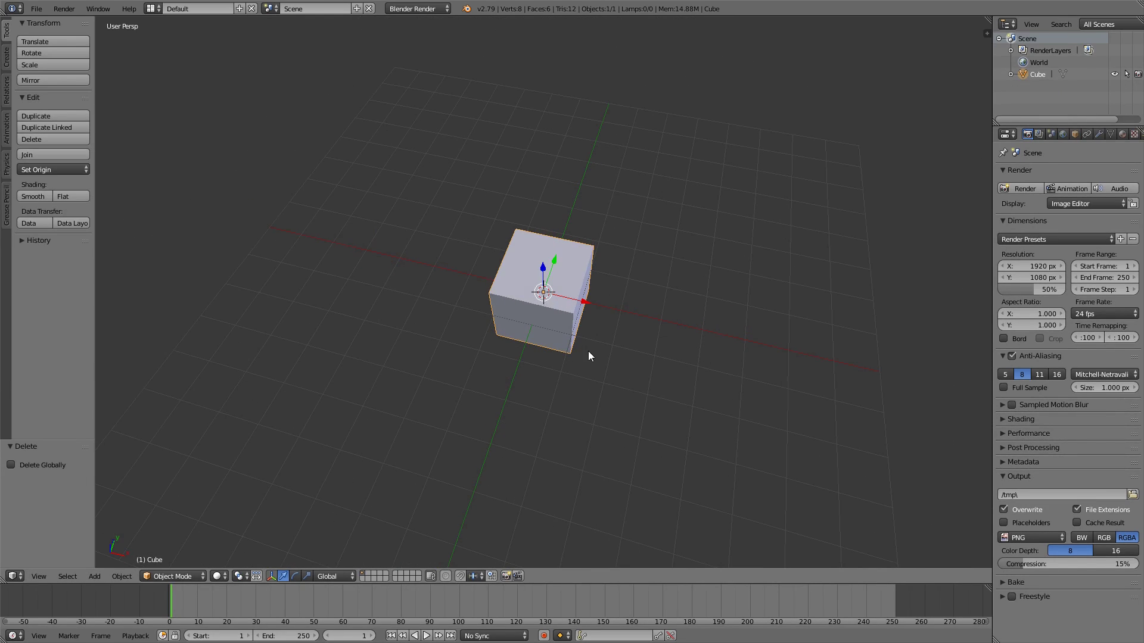
middle_drag(534, 344, 623, 277)
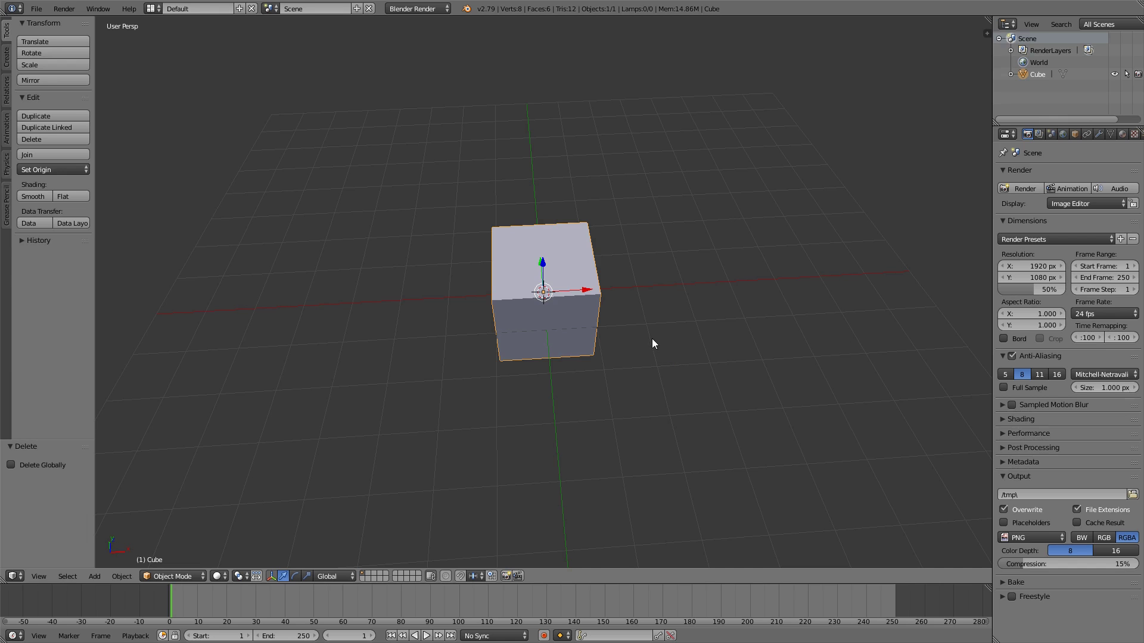
key(shift+d)
right_click(628, 325)
drag(587, 293, 415, 299)
click(414, 294)
Pull a top corner vertex of the duplicated cube toward the original in Edit Mode, and undo the edit
middle_drag(420, 295, 556, 289)
key(Tab)
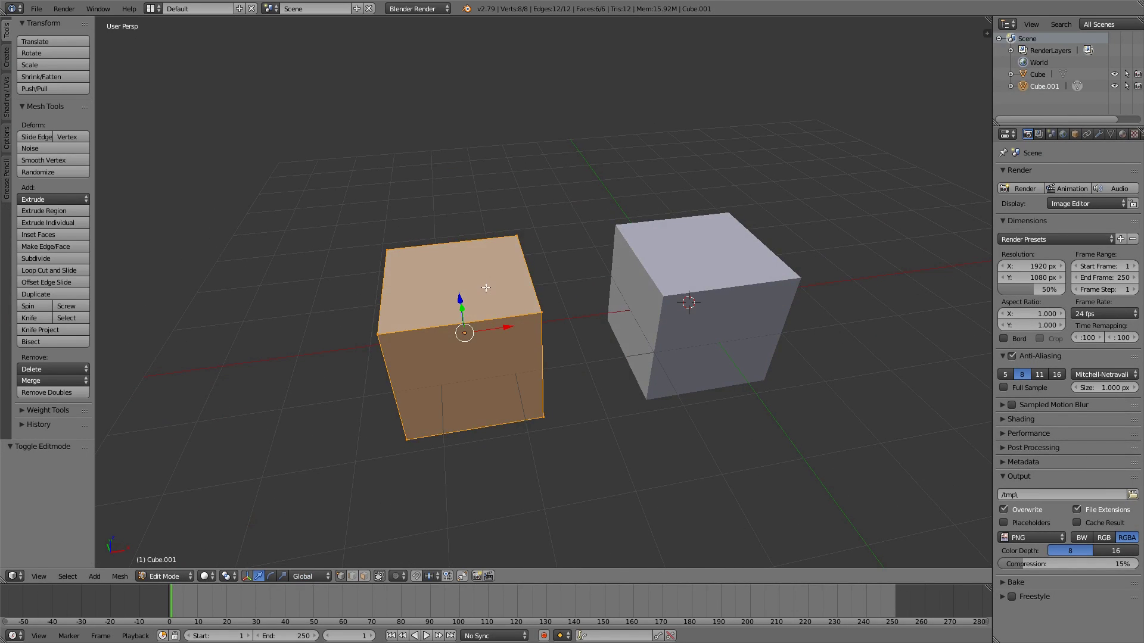
right_click(540, 313)
drag(540, 316, 670, 198)
key(Tab)
middle_drag(667, 289, 631, 288)
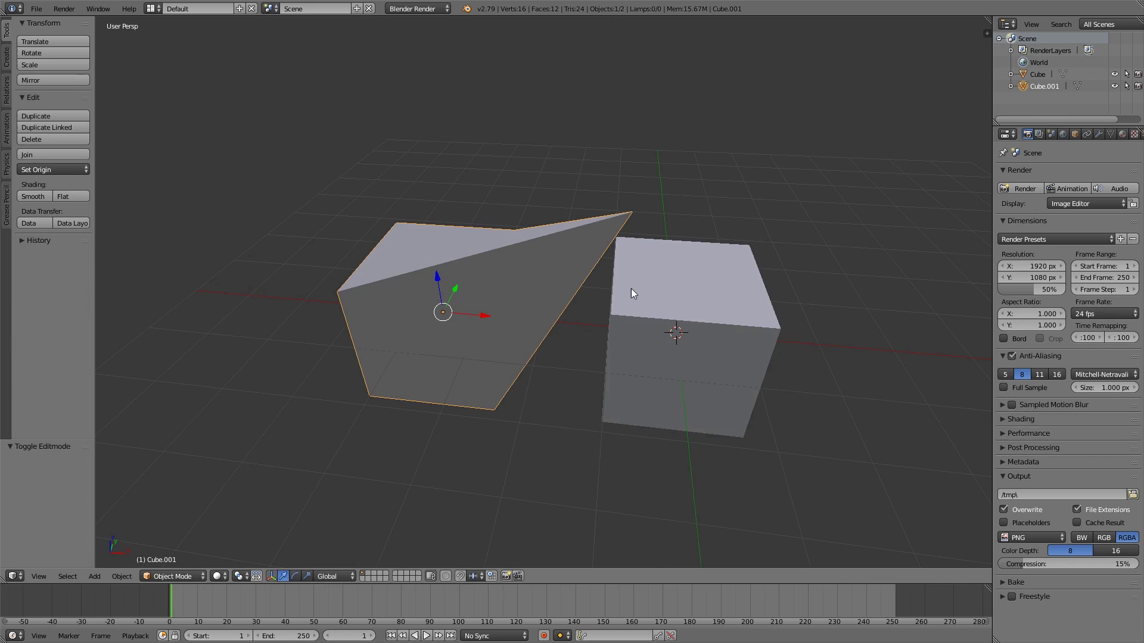
key(ctrl+z)
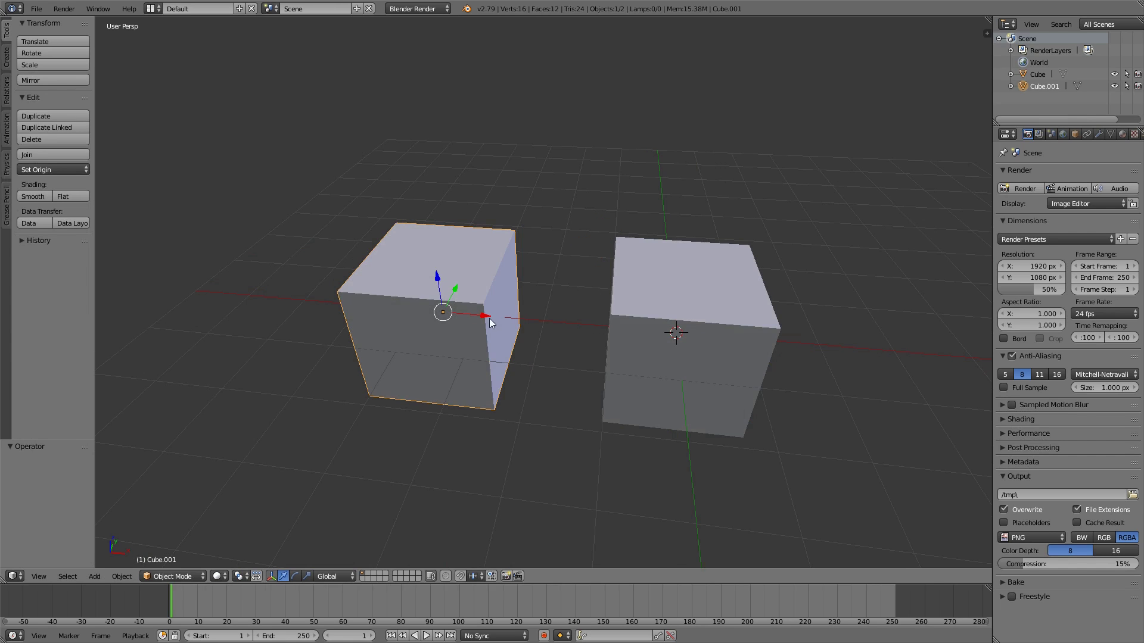
Move the duplicated cube along the X axis, closer to the original cube
mouse_move(486, 316)
mouse_down()
mouse_move(552, 319)
mouse_move(486, 315)
mouse_up()
right_click(658, 313)
right_click(503, 305)
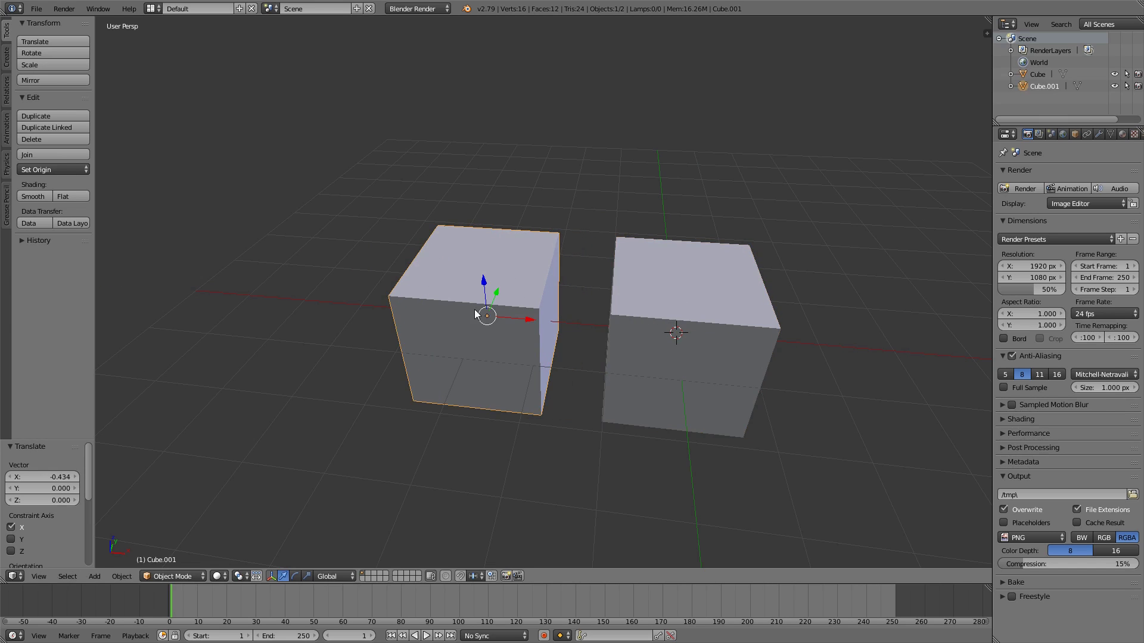
right_click(628, 298)
right_click(488, 302)
right_click(639, 304)
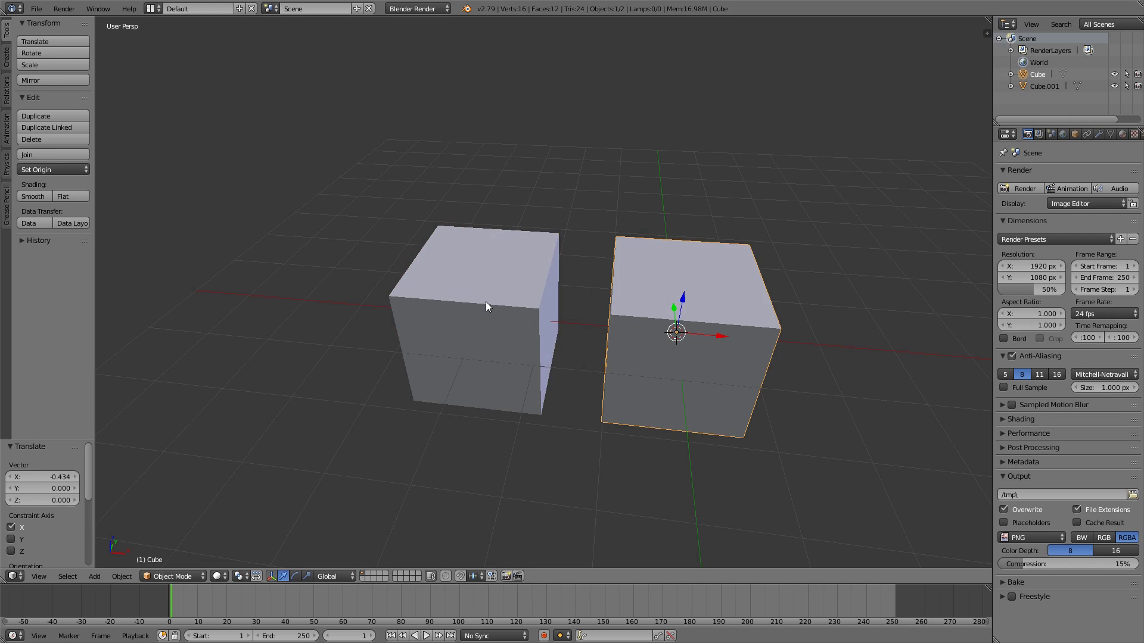
right_click(485, 302)
Create a linked duplicate of the original cube and move it along the X axis, away from the other two cubes
right_click(631, 283)
middle_drag(534, 317, 485, 344)
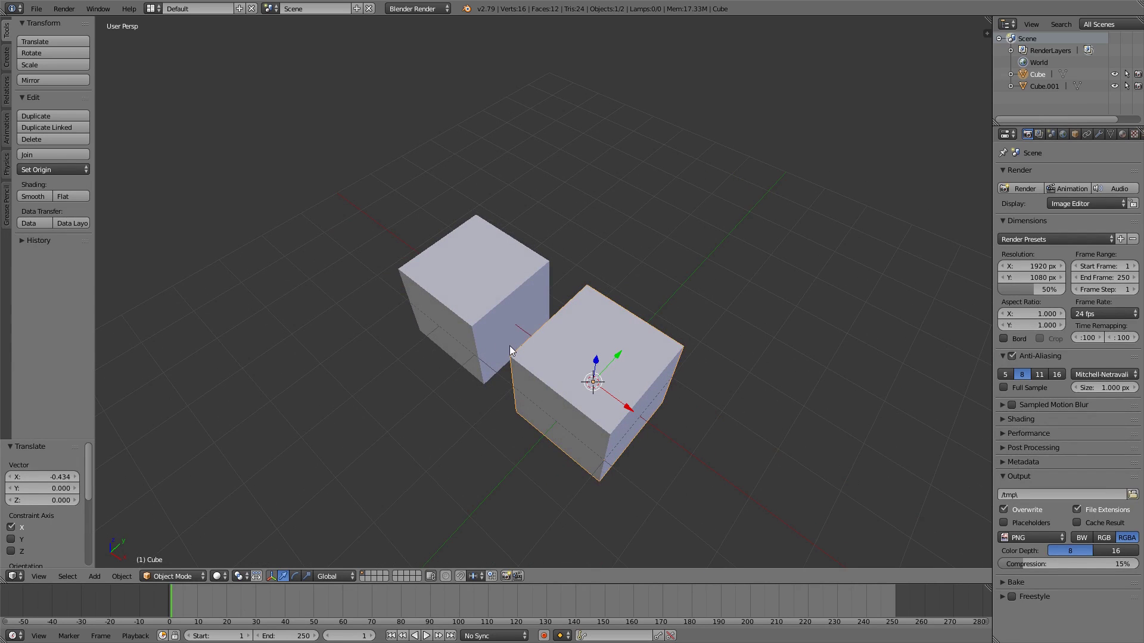
middle_drag(606, 345, 644, 347)
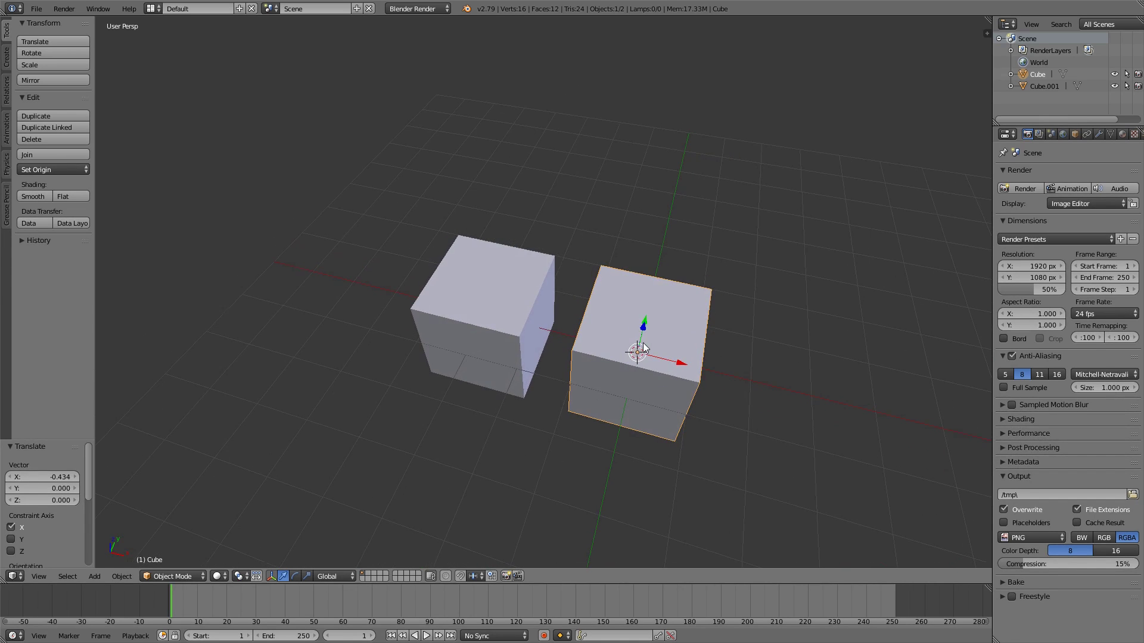
key(alt+d)
click(643, 344)
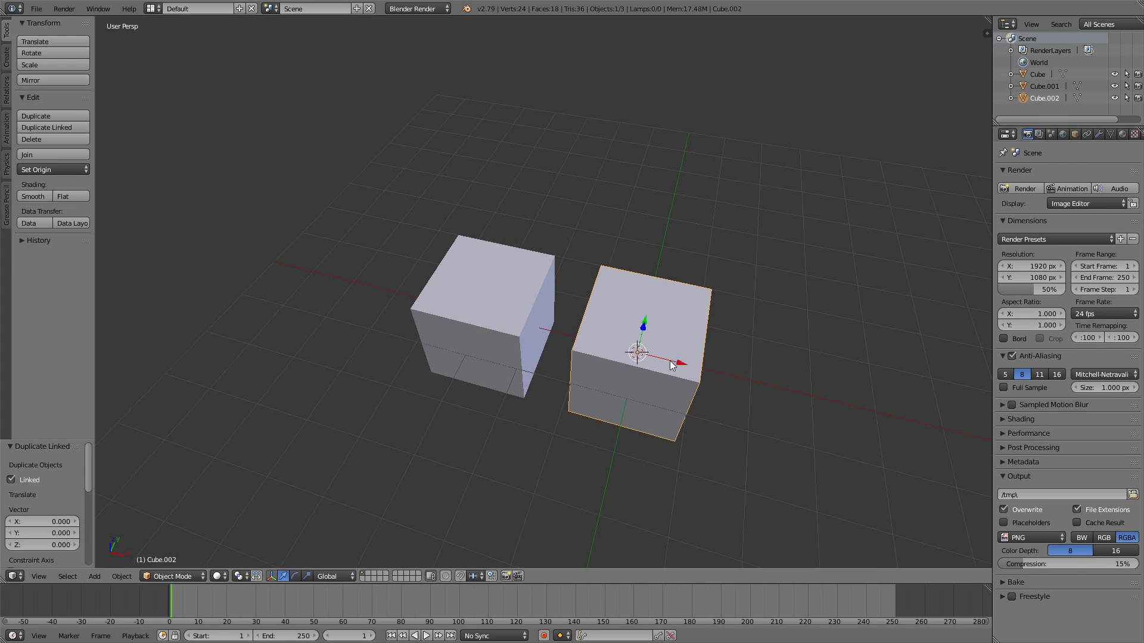
drag(674, 358, 846, 398)
Enter Edit Mode on the linked duplicate, deselect its whole mesh and switch to face selection
key(Tab)
shift+middle_drag(846, 397, 745, 352)
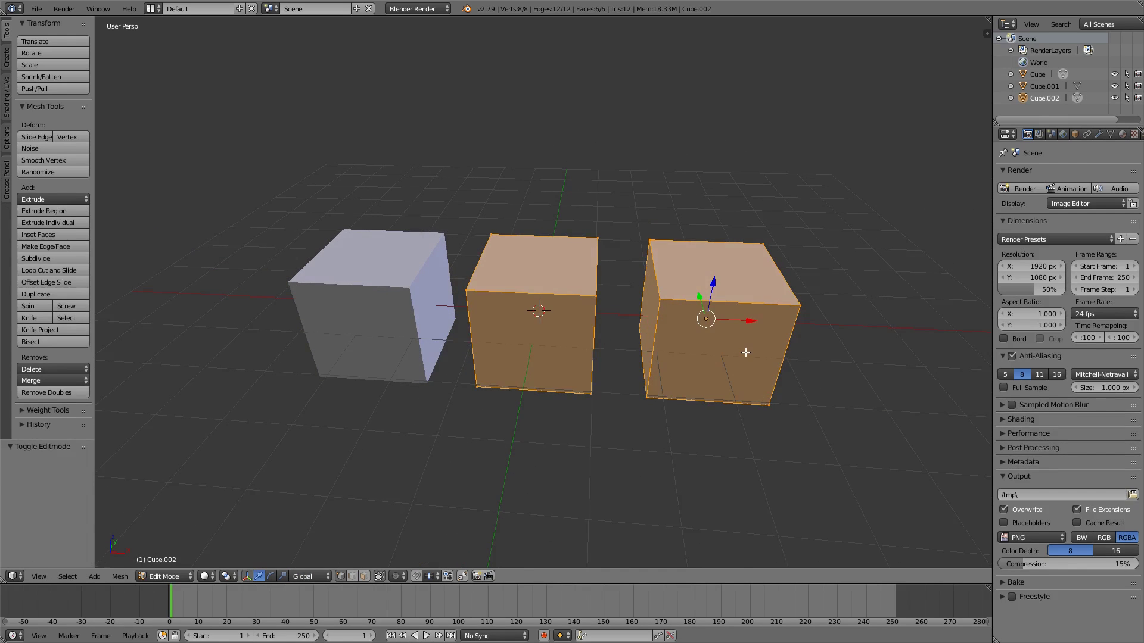
key(a)
key(Tab)
key(Tab)
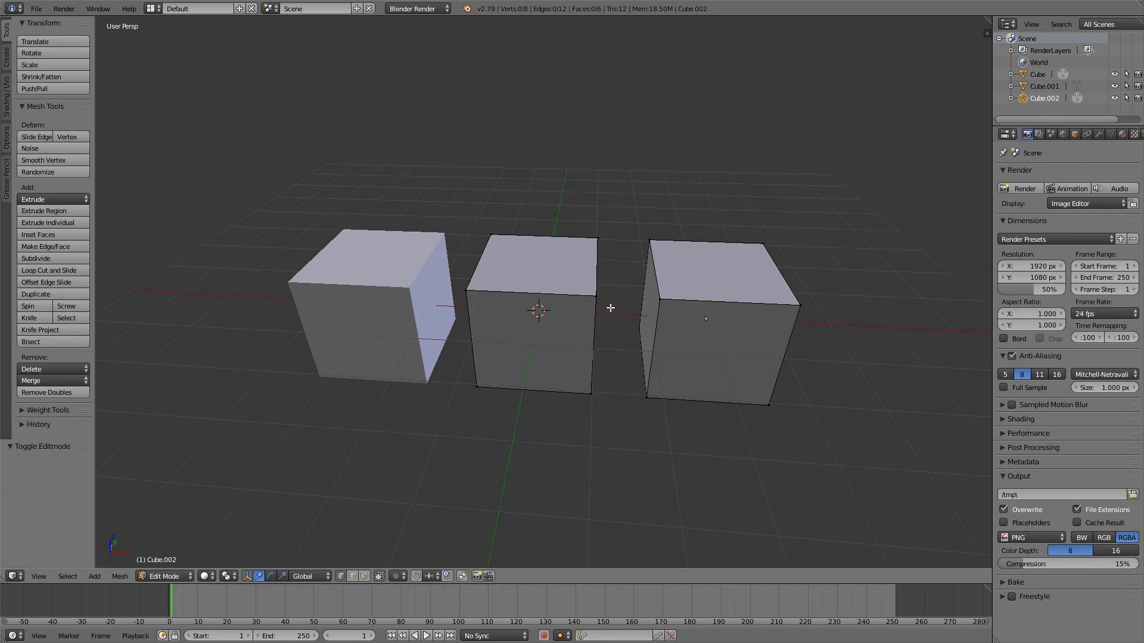
key(Tab)
key(Tab)
click(364, 576)
middle_drag(573, 309, 523, 288)
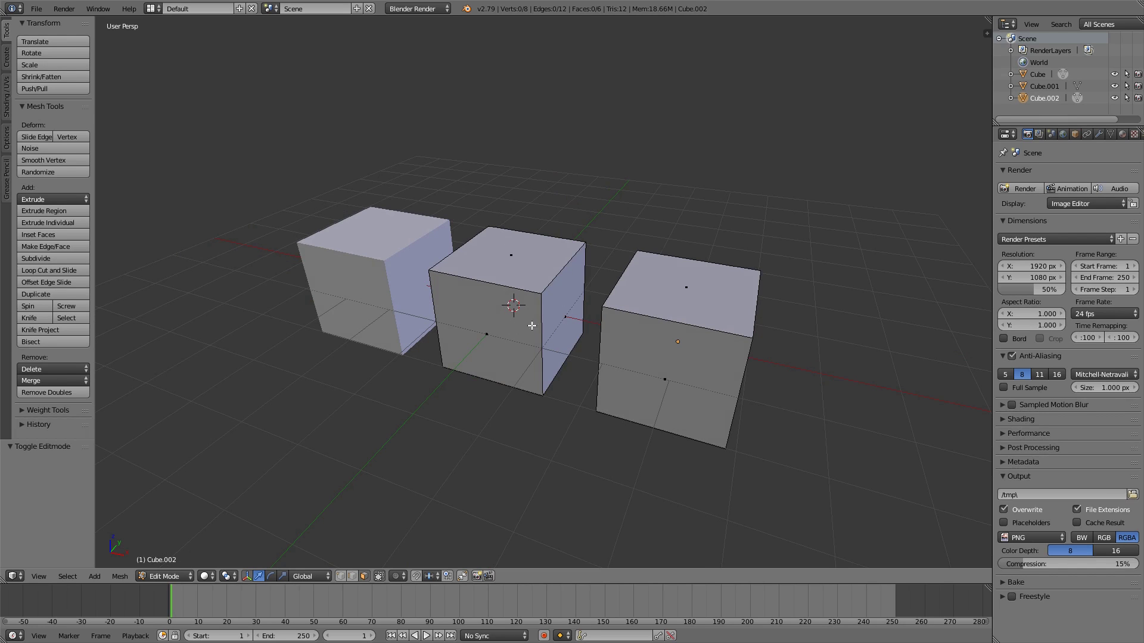
Select the linked duplicate's top face and raise it 1.667 units along the Z axis
key(Tab)
key(Tab)
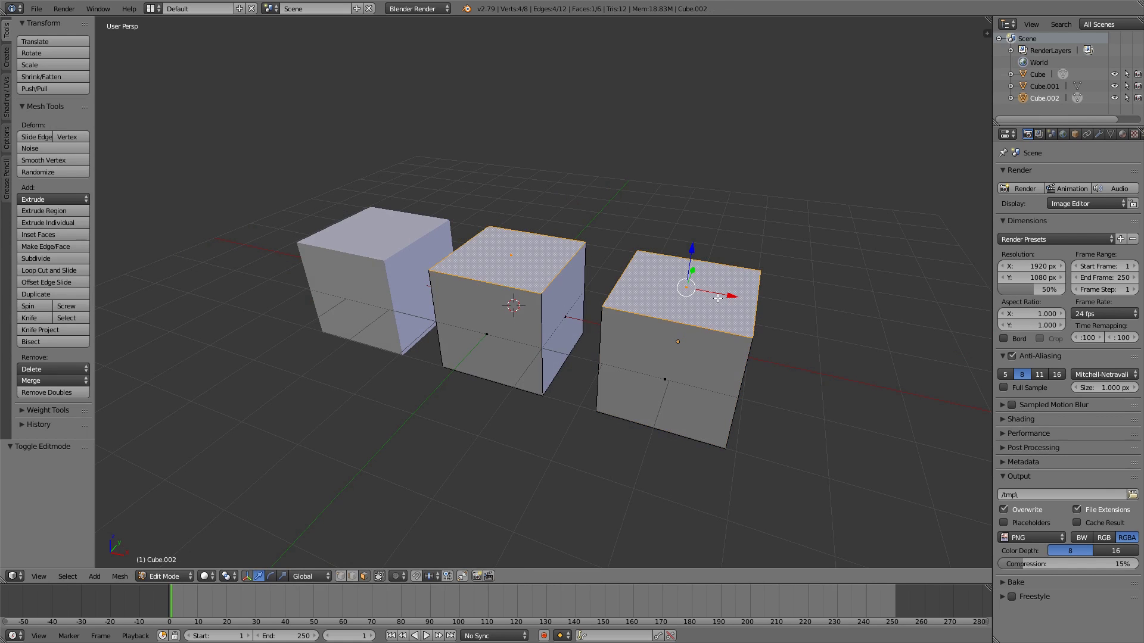
key(Tab)
key(Tab)
drag(690, 255, 689, 144)
Rotate the raised top face of the linked duplicate to twist the block, and return to Object Mode
right_click(678, 288)
key(Tab)
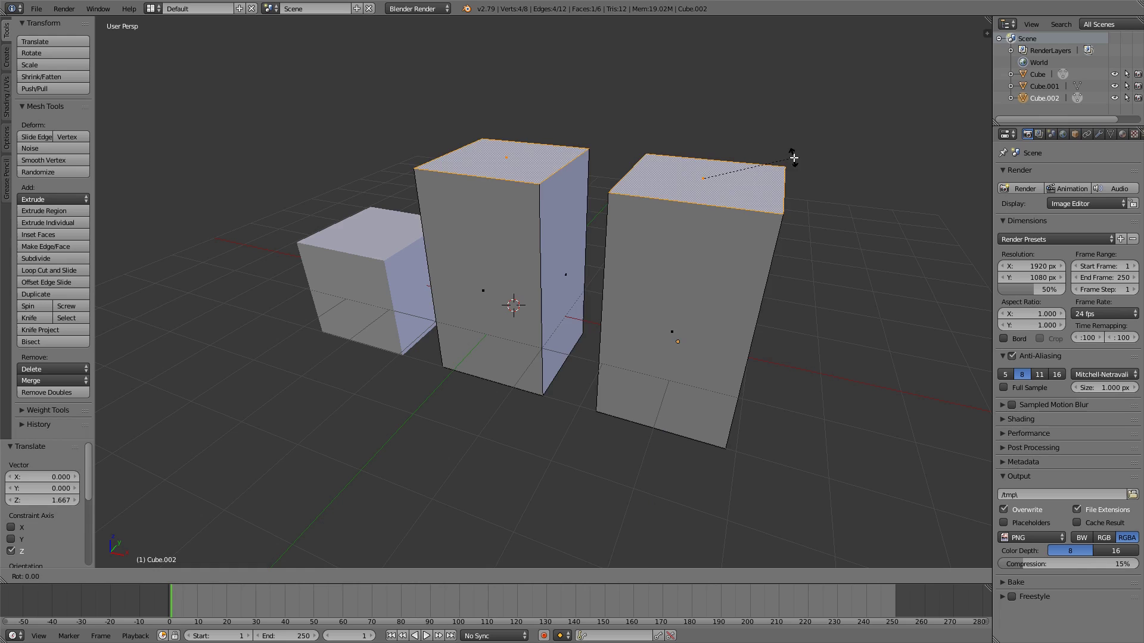
middle_drag(791, 159, 690, 259)
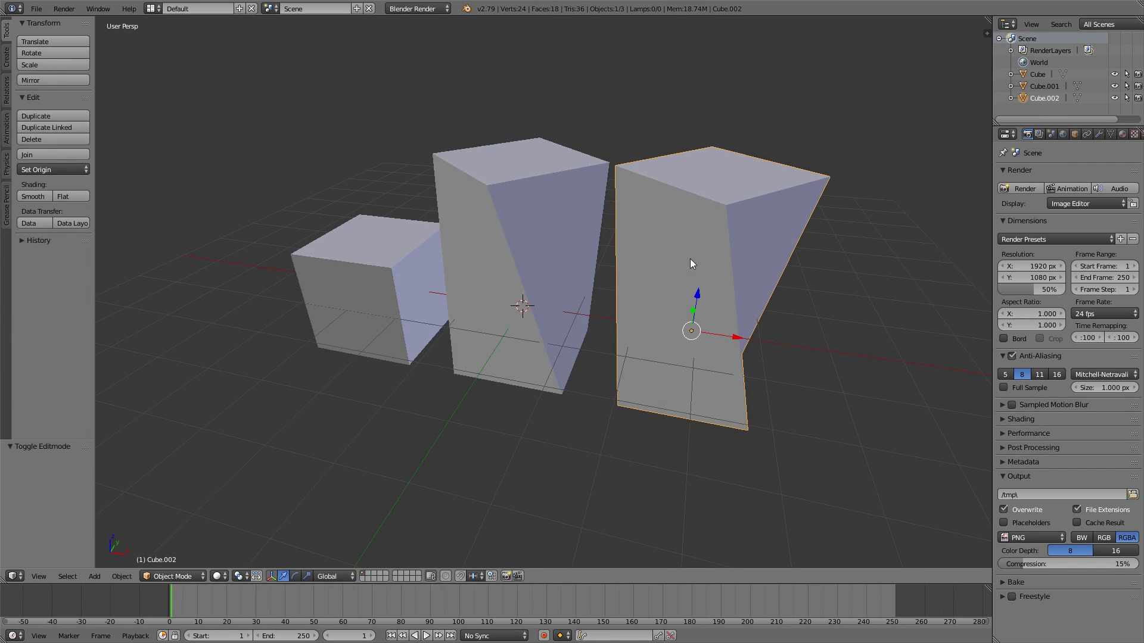
Add two horizontal loop cuts around the twisted linked duplicate, leaving them evenly spaced, and return to Object Mode
key(Tab)
key(ctrl+r)
scroll(725, 300, up, 1)
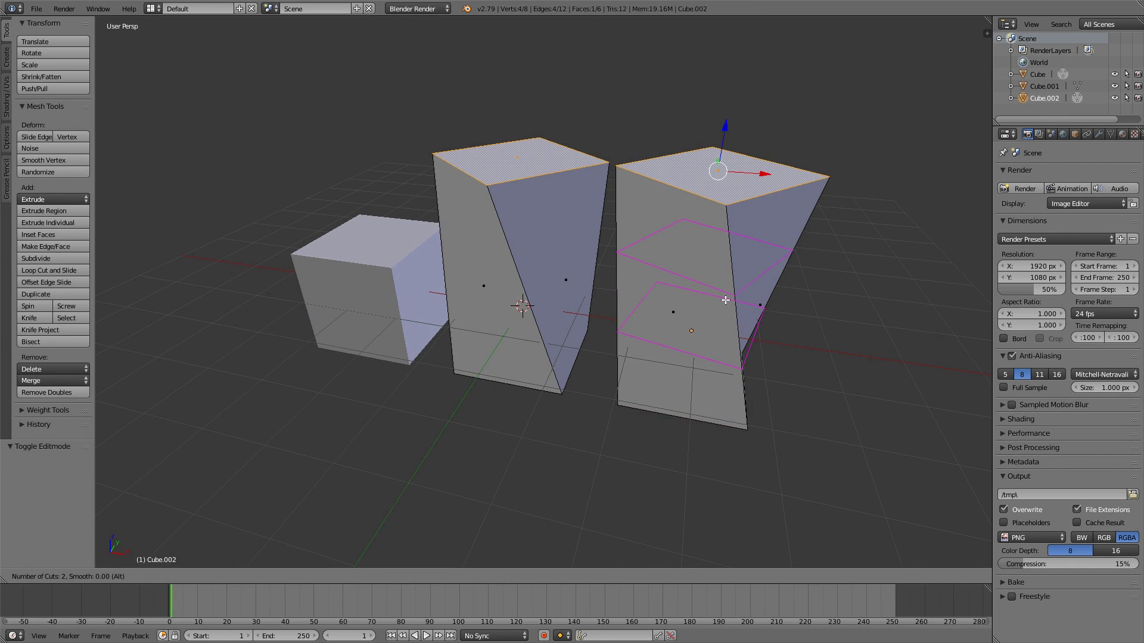
click(725, 299)
right_click(725, 299)
middle_drag(725, 299, 613, 310)
key(Tab)
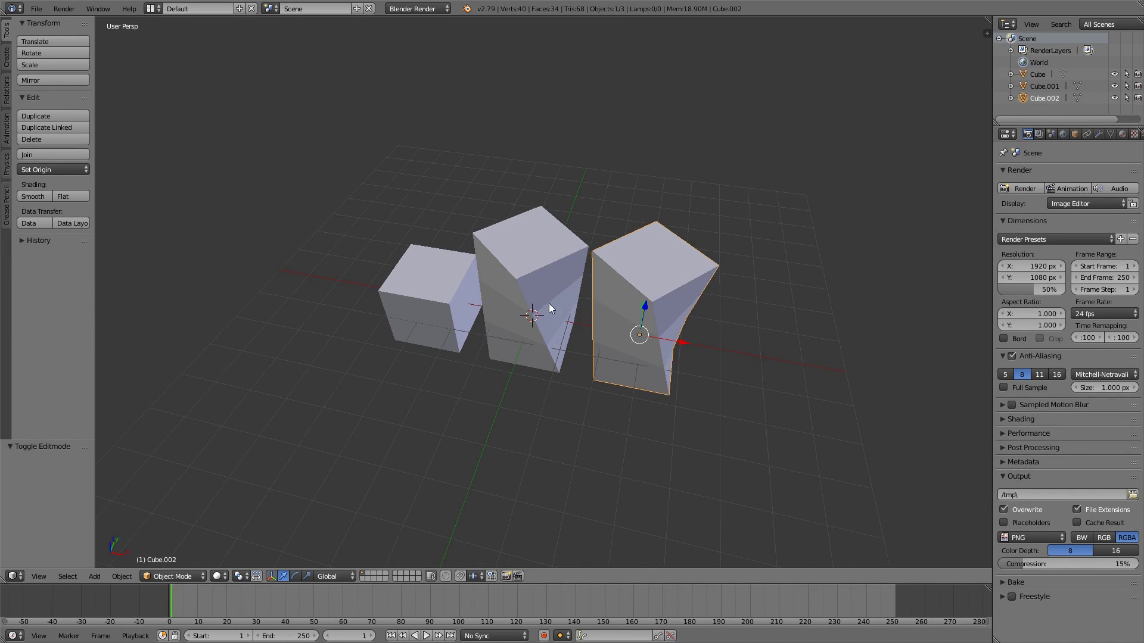
Delete the original cube and its linked duplicate, keeping only the independent copy
shift+right_click(547, 295)
key(x)
click(547, 295)
Duplicate the remaining cube three times, placing the copies as an overlapping cluster around it
right_click(456, 285)
scroll(456, 284, up, 2)
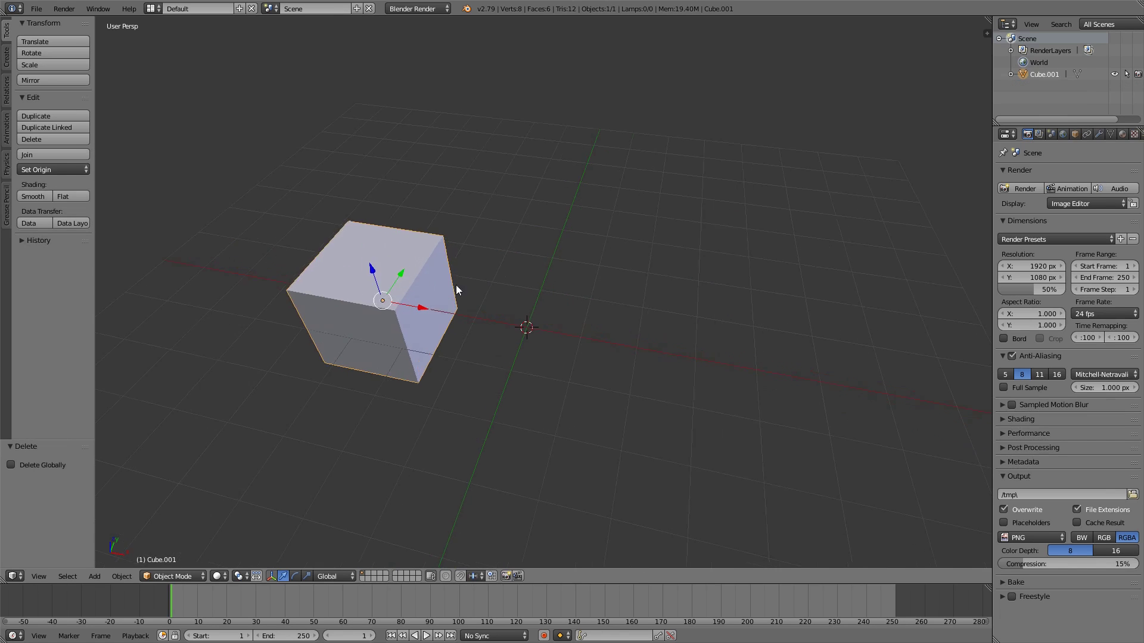
middle_drag(456, 285, 424, 255)
key(shift+d)
click(473, 207)
middle_drag(459, 217, 553, 220)
key(shift+d)
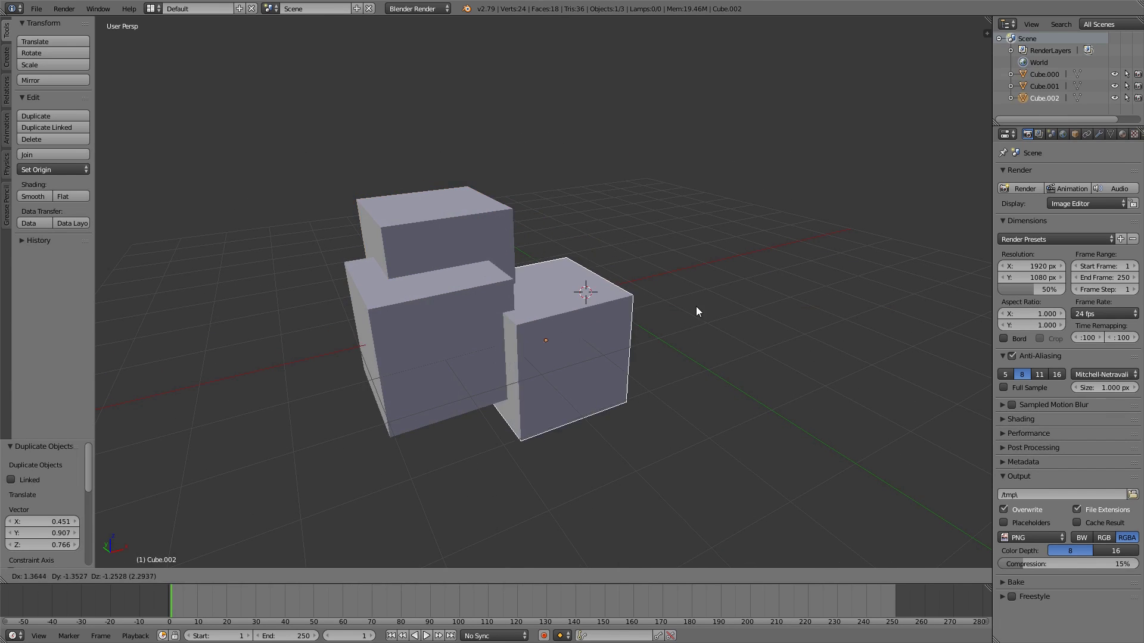
click(688, 319)
key(shift+d)
click(681, 144)
Select all four cubes and put them in a new group named "Cubes"
key(a)
middle_drag(681, 145, 634, 228)
right_click(560, 232)
shift+right_click(606, 224)
shift+right_click(528, 320)
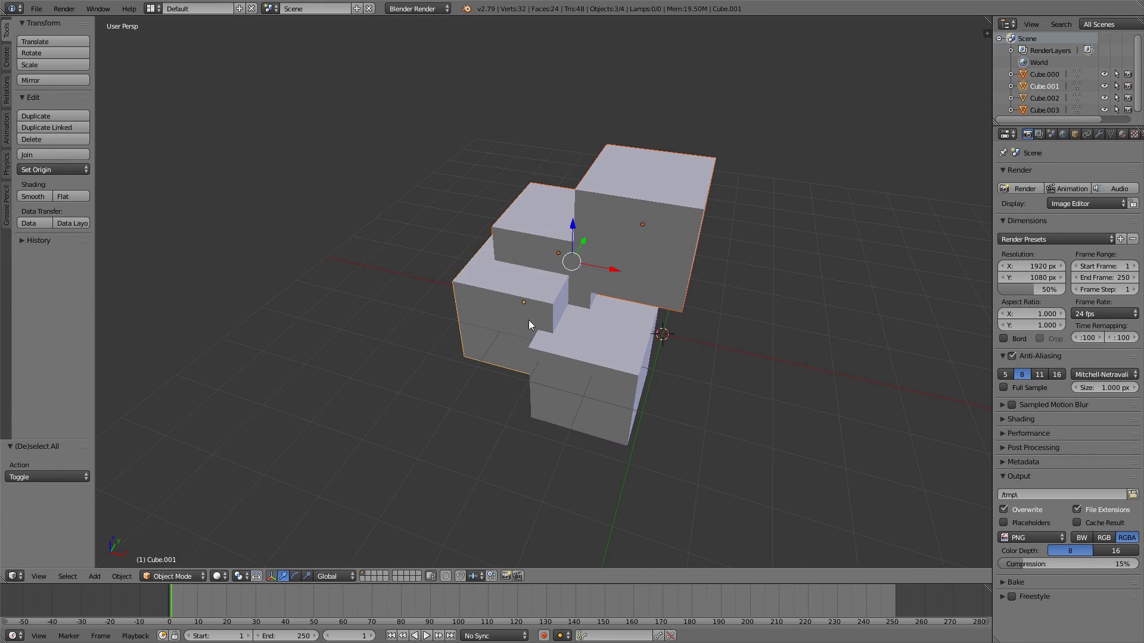
shift+right_click(582, 349)
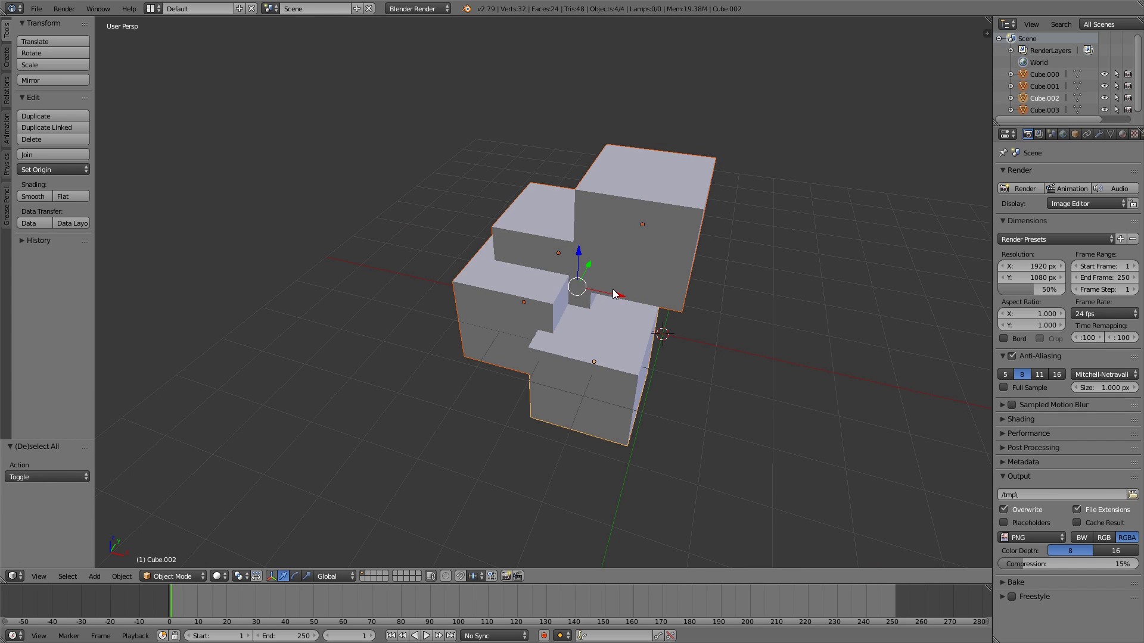
key(ctrl+g)
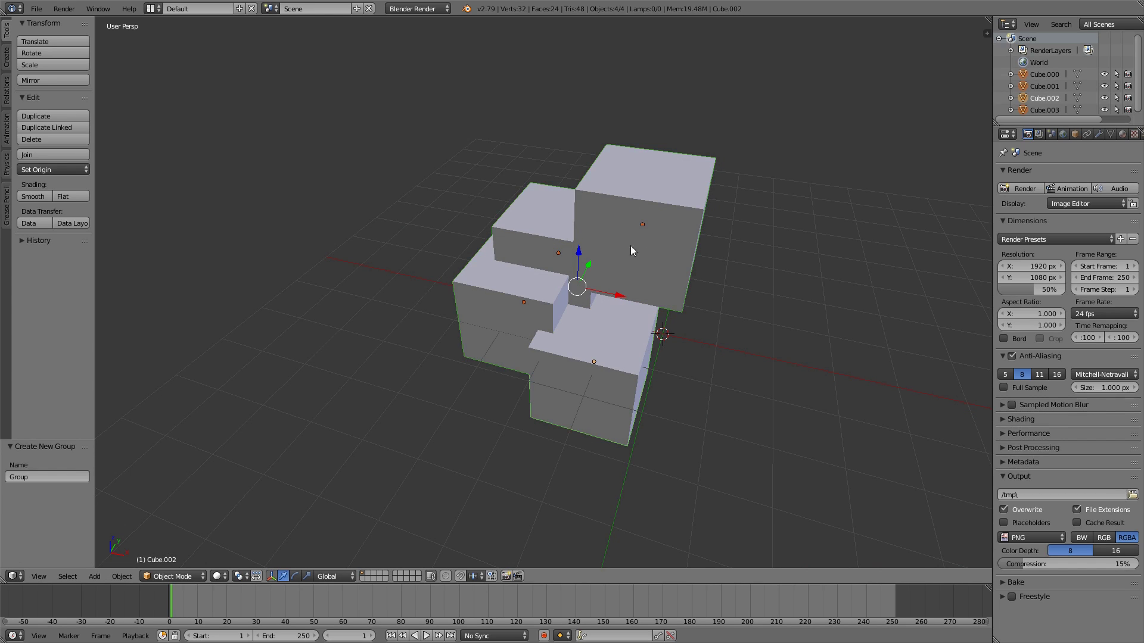
click(40, 477)
text(Cubes)
key(Return)
Add an instance of the Cubes group and move it about 6.6 units away, beside the original cluster
key(a)
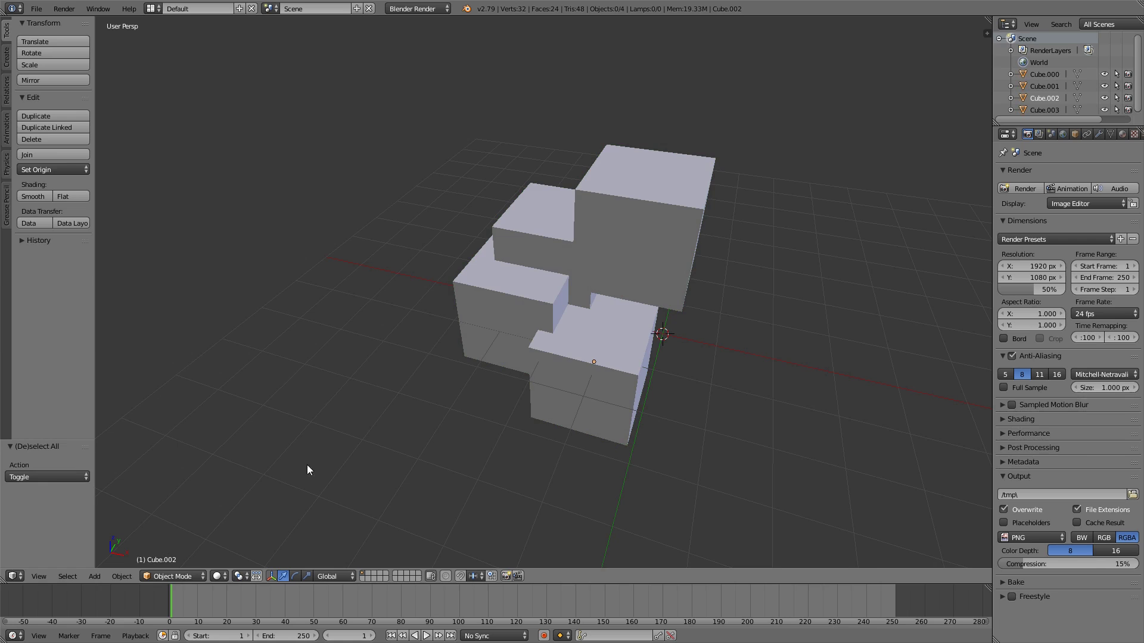
middle_drag(306, 465, 544, 383)
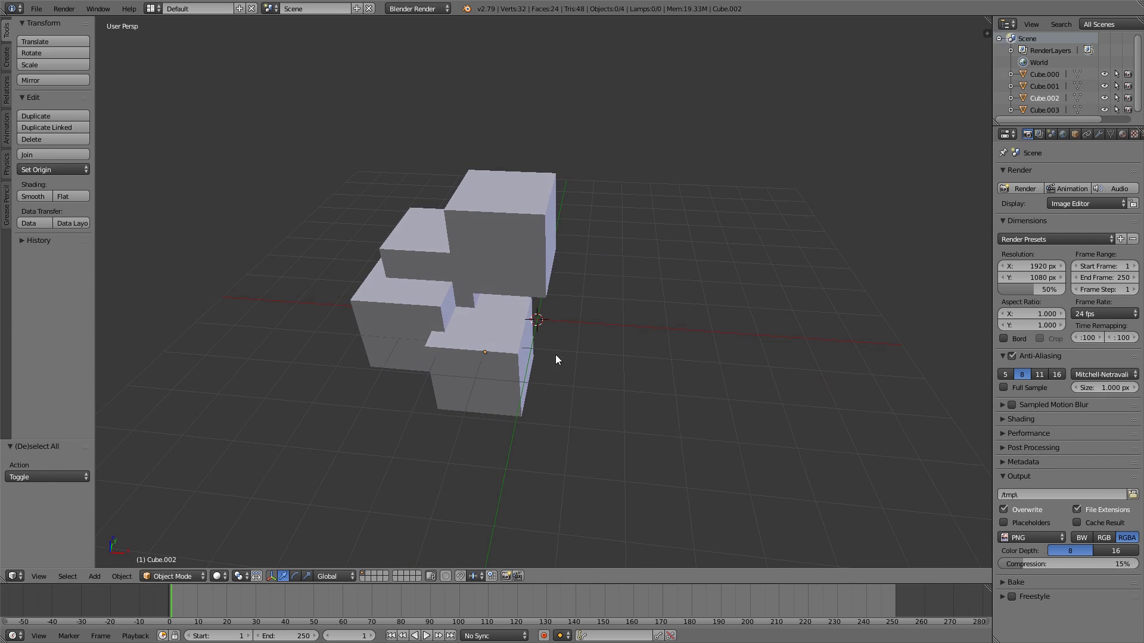
key(shift+a)
key(shift+a)
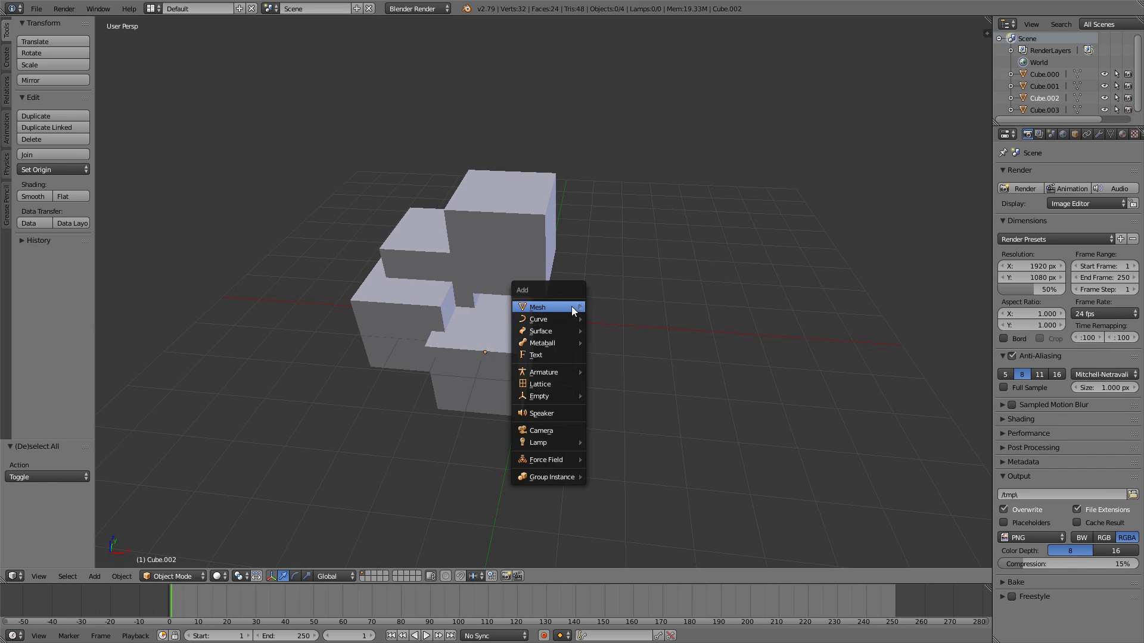
mouse_move(549, 476)
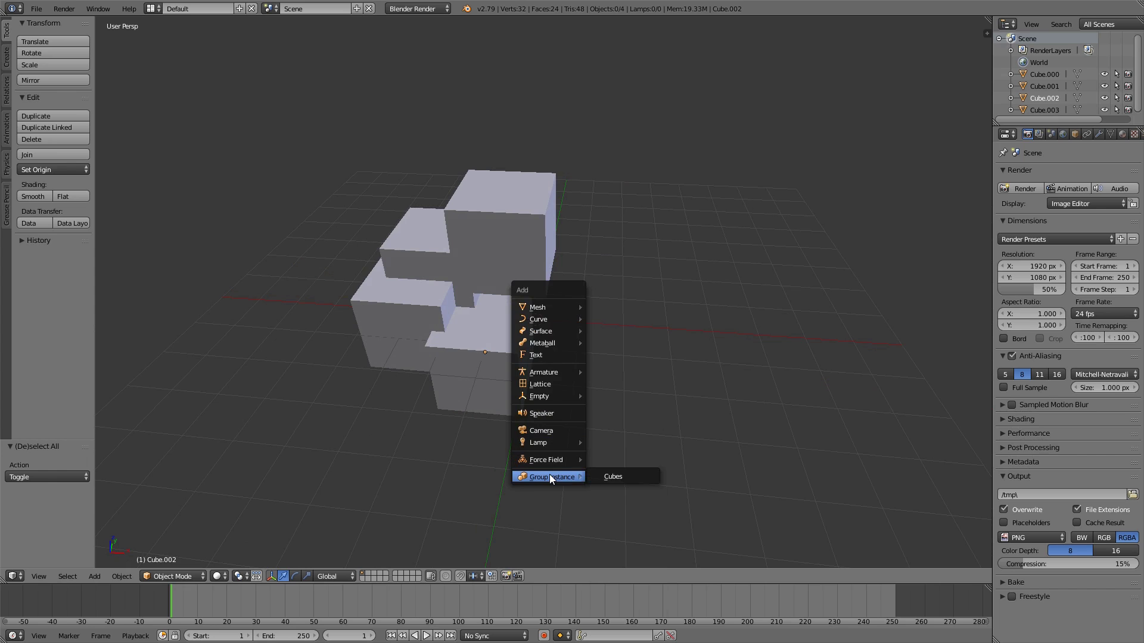
click(620, 476)
key(g)
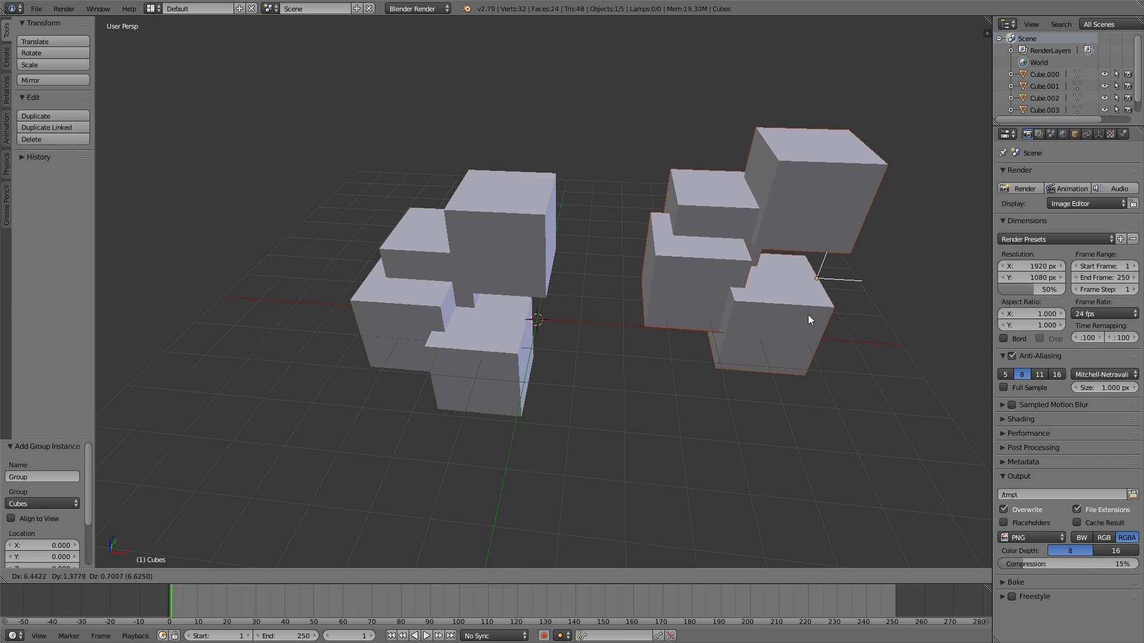
click(808, 315)
Examine the group instance and its origin empty next to the original cluster of cubes
middle_drag(803, 313, 549, 319)
key(a)
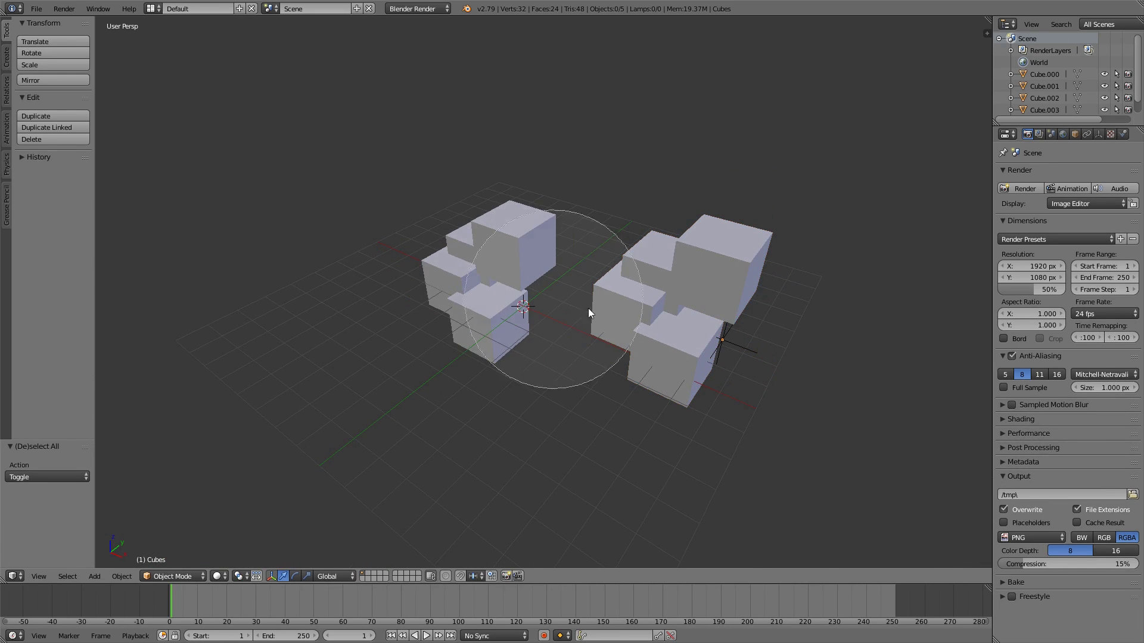
scroll(691, 331, up, 4)
shift+middle_drag(988, 384, 747, 360)
right_click(789, 405)
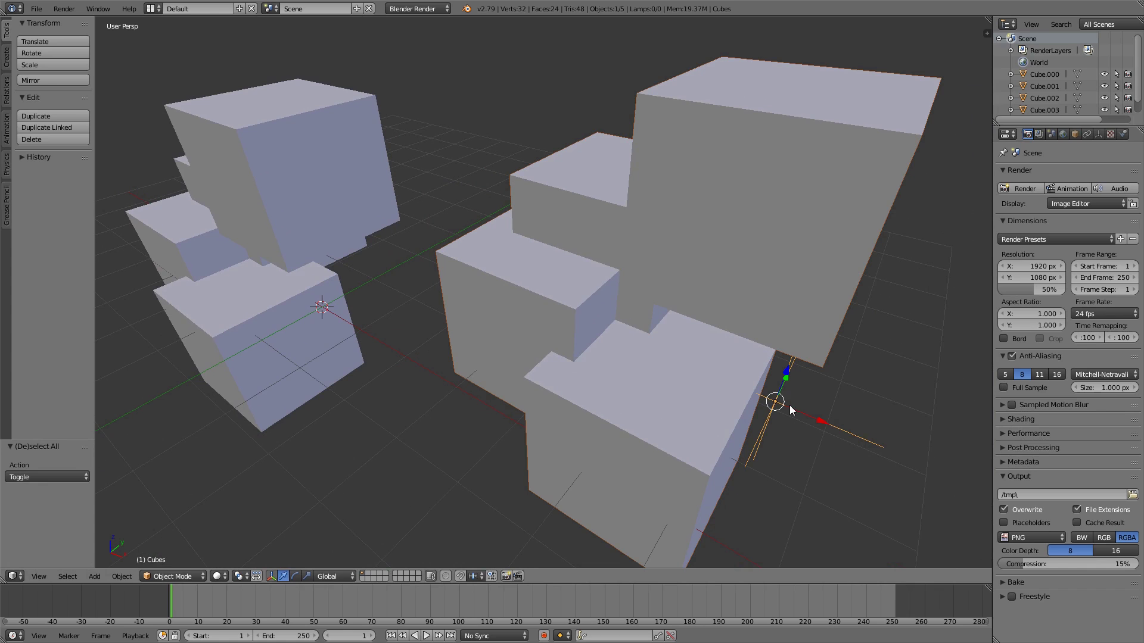
middle_drag(773, 398, 791, 400)
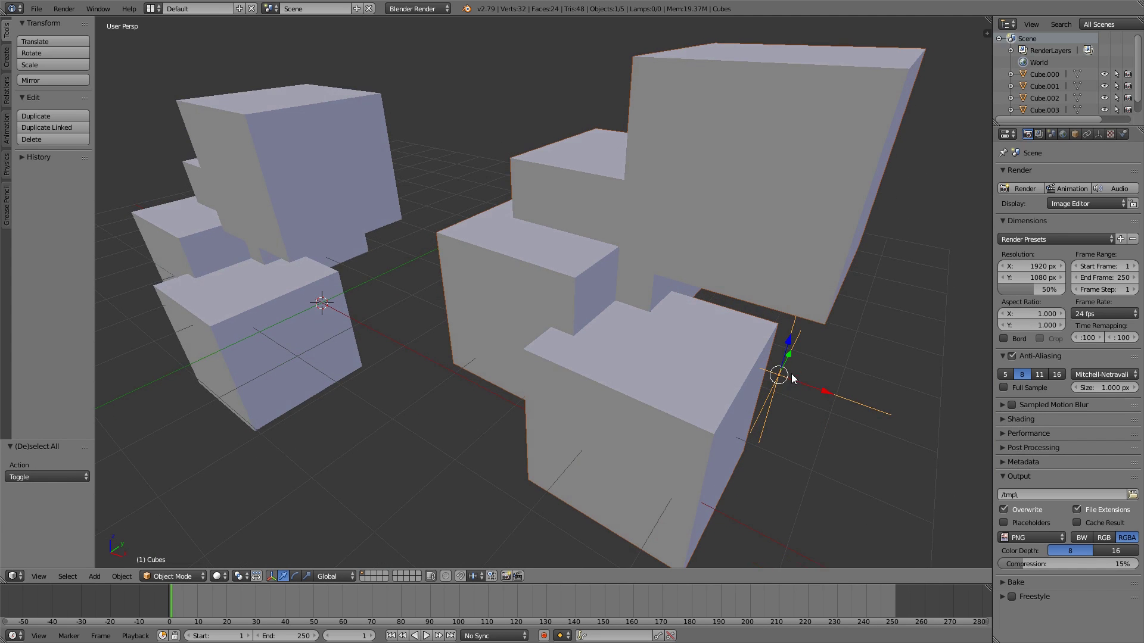
key(a)
scroll(738, 369, down, 4)
middle_drag(476, 348, 549, 336)
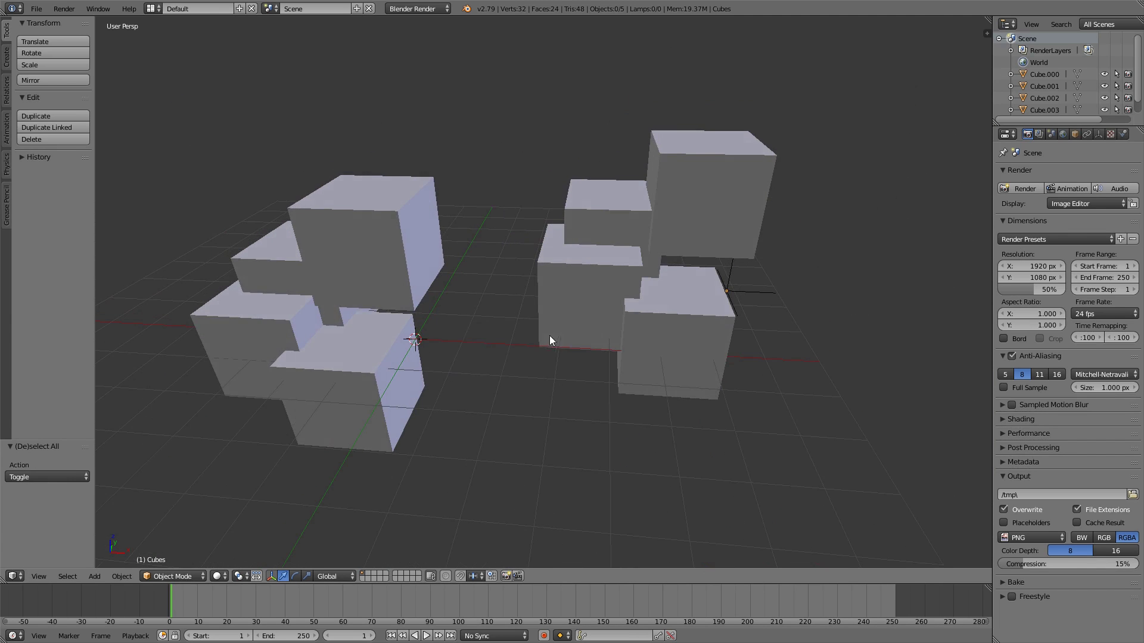
Move the four original cubes together well away from the world origin
key(c)
scroll(355, 283, down, 16)
drag(351, 282, 351, 344)
right_click(351, 359)
scroll(351, 360, down, 3)
middle_drag(351, 359, 507, 382)
key(g)
click(232, 292)
key(a)
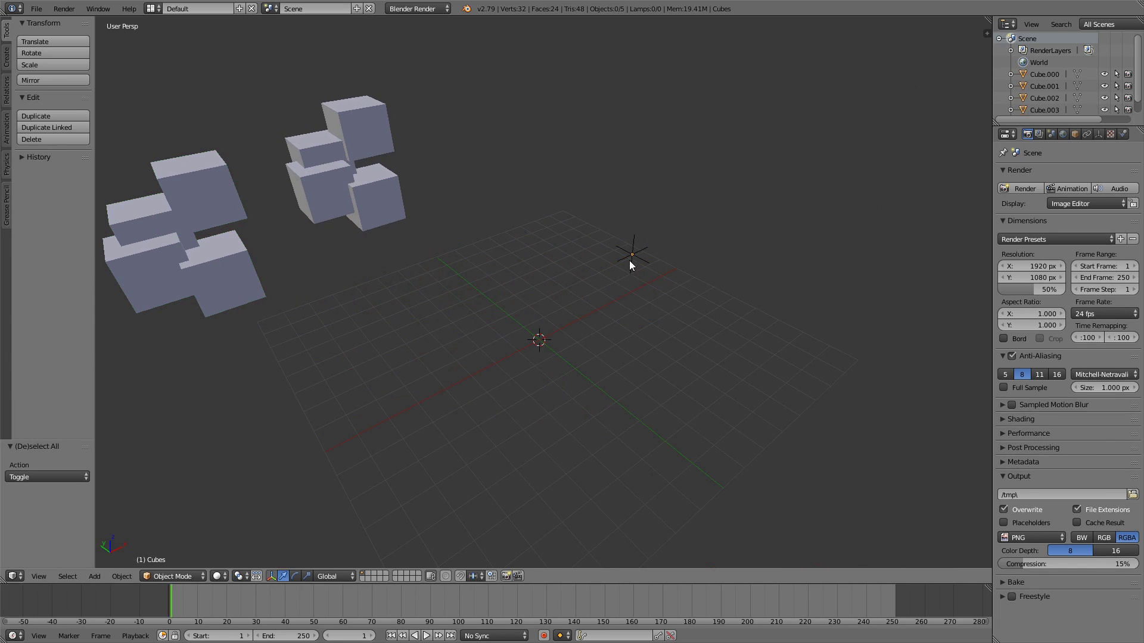
Try rotating the group instance about its distant origin empty
right_click(631, 256)
key(r)
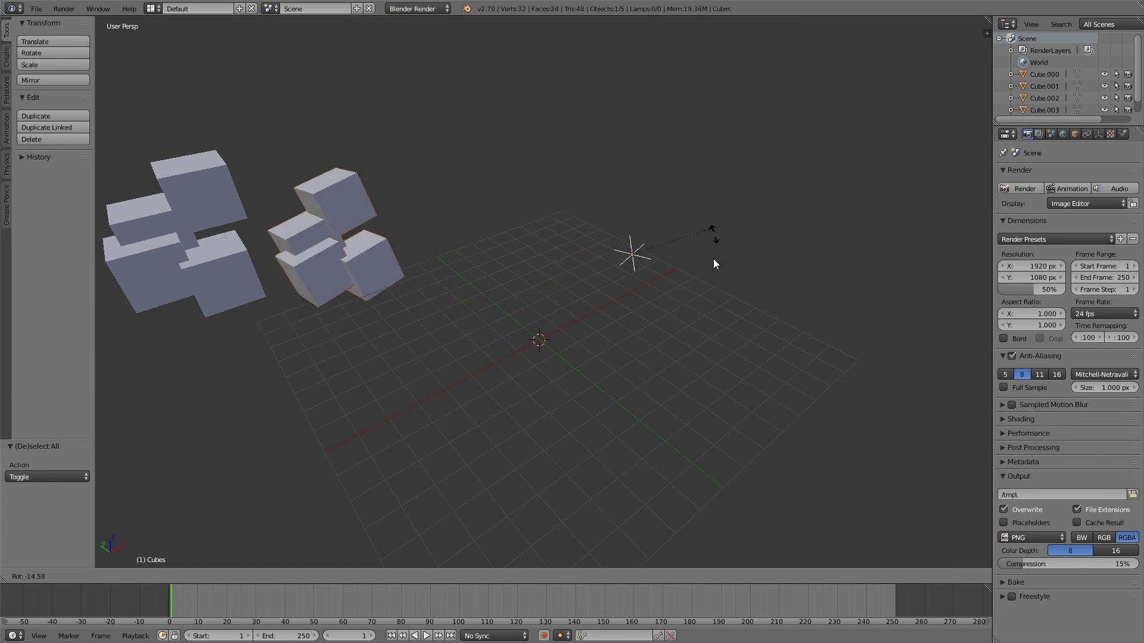
click(691, 272)
key(a)
Move the four original cubes together back to the world origin
key(c)
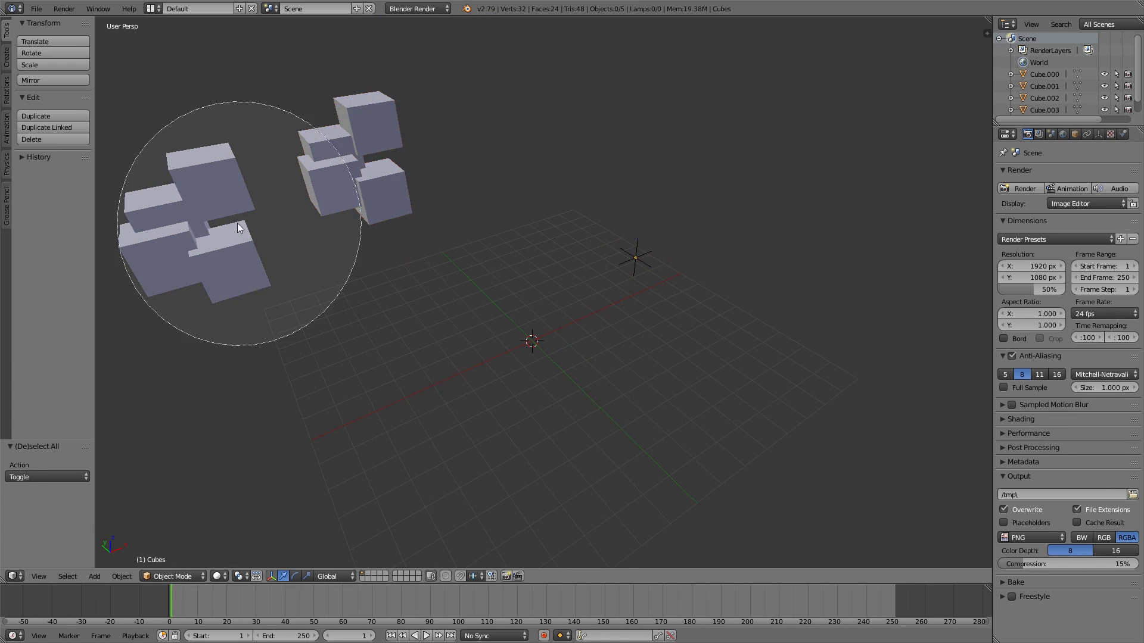
click(203, 234)
right_click(203, 235)
key(g)
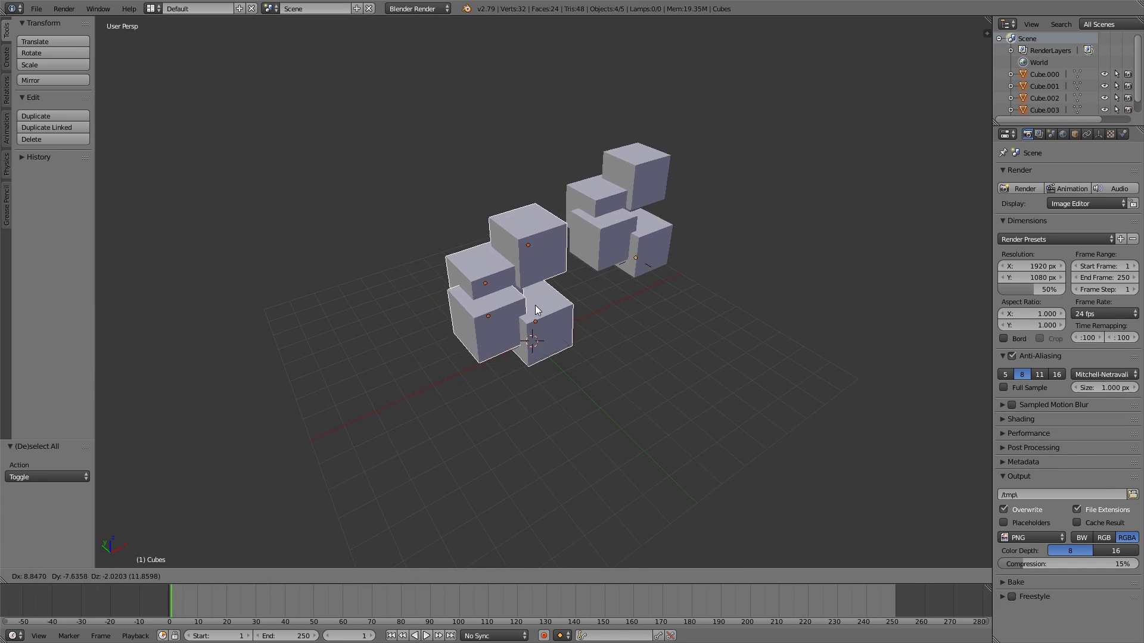
click(536, 310)
middle_drag(536, 310, 464, 316)
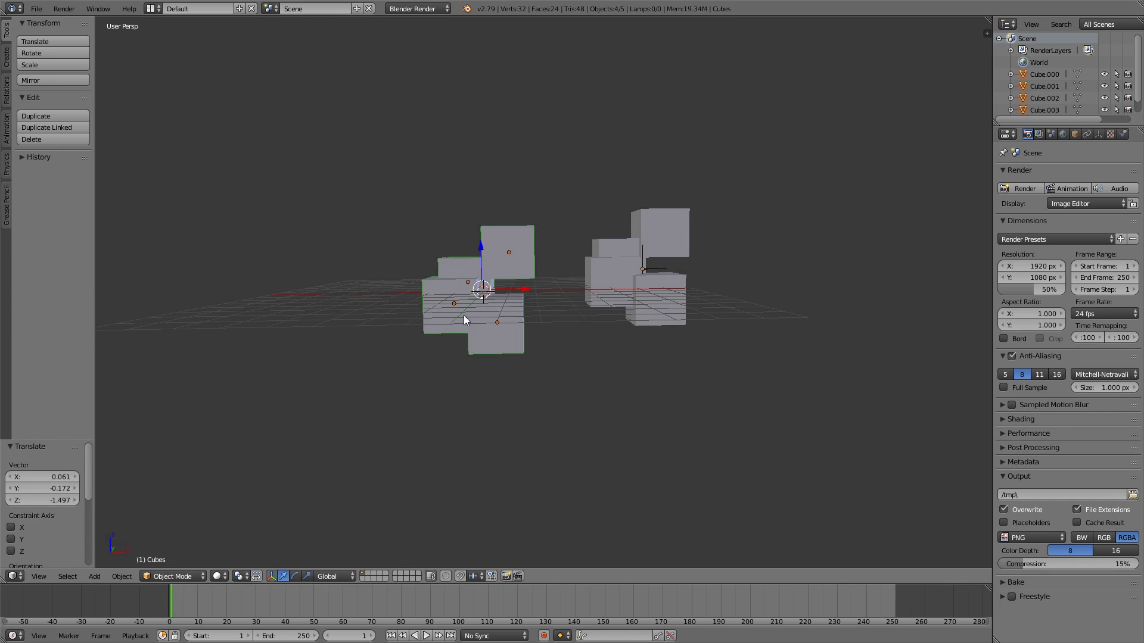
Duplicate the group instance three times, spreading the copies behind and beside the original cluster
key(a)
right_click(628, 262)
middle_drag(627, 262, 675, 286)
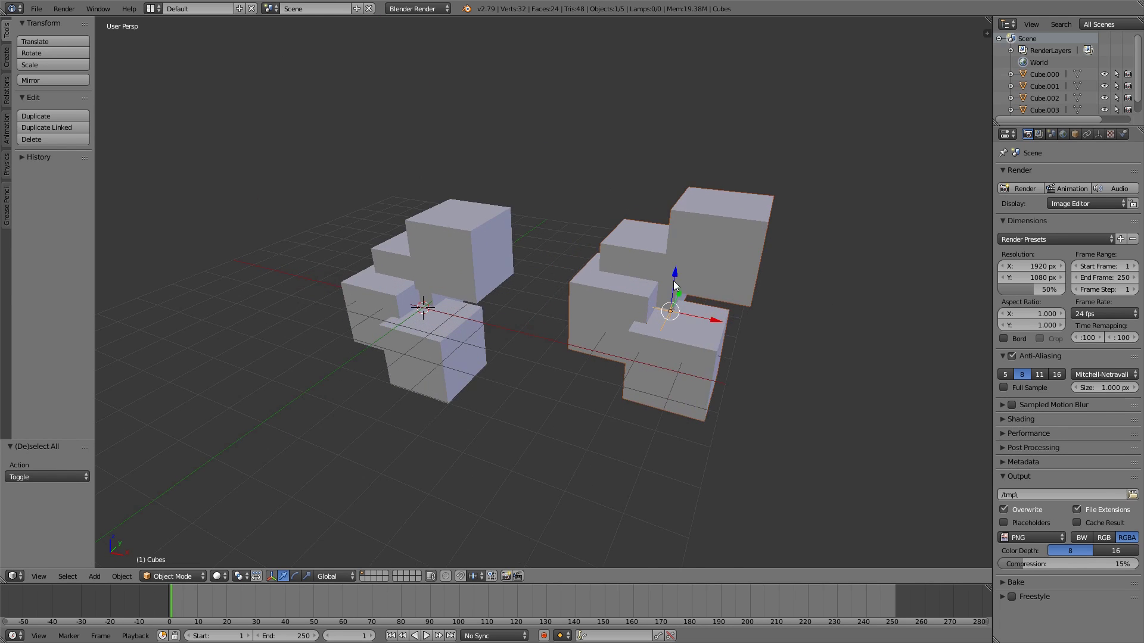
scroll(675, 286, down, 2)
key(shift+d)
click(544, 130)
key(shift+d)
click(340, 143)
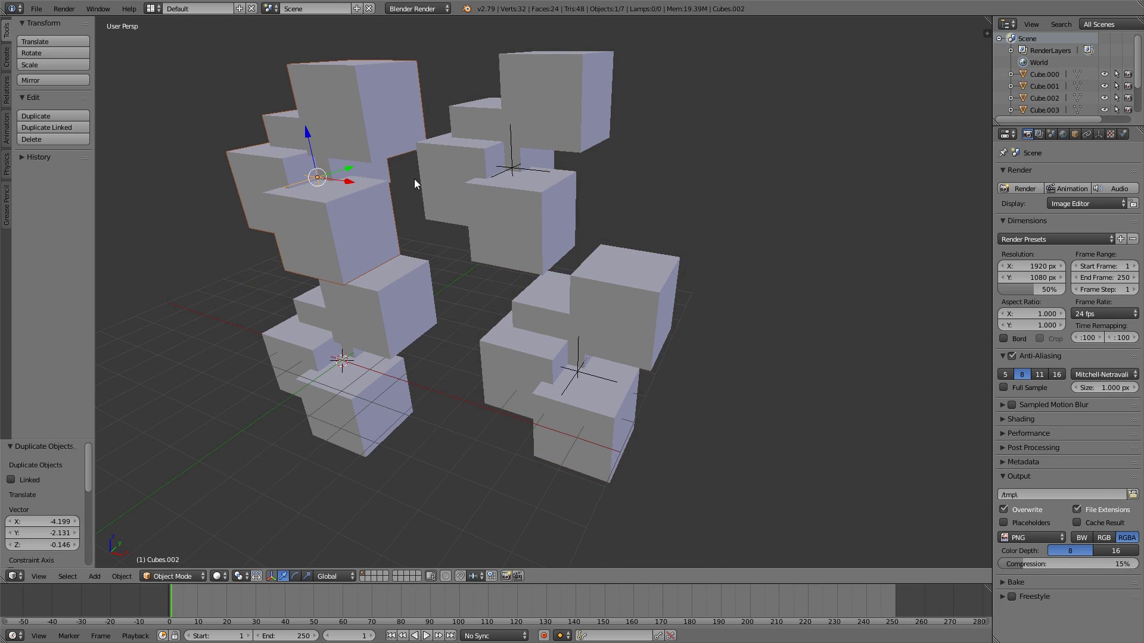
key(shift+d)
click(224, 345)
Scale the mesh of the original cluster's lower front cube down to about 0.5 in Edit Mode
right_click(342, 409)
key(Tab)
key(s)
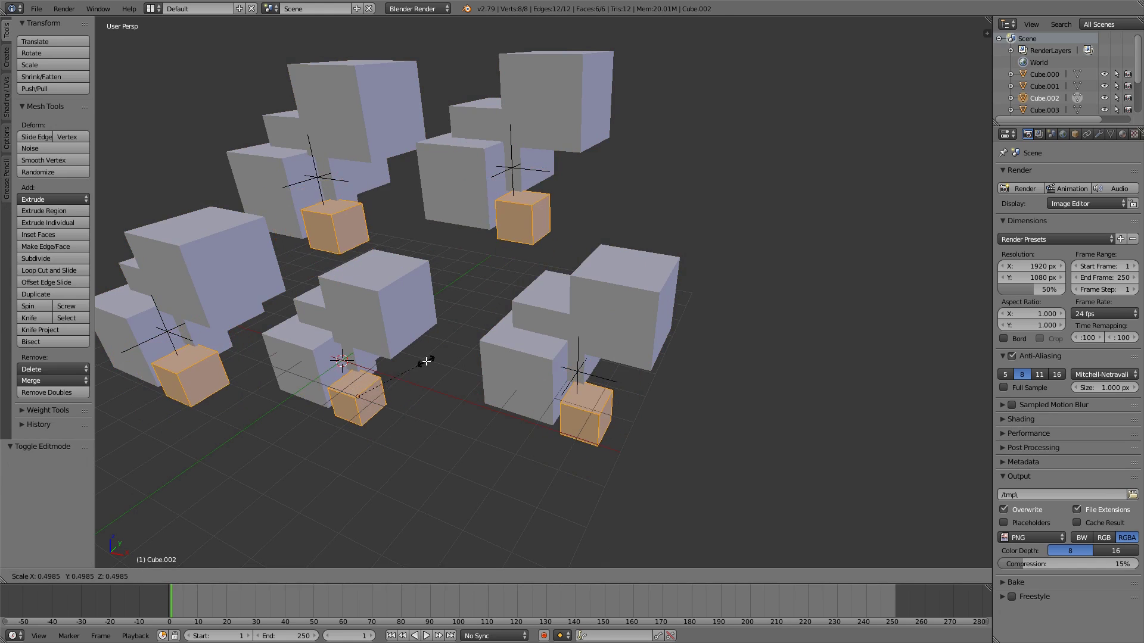
click(427, 361)
key(Tab)
Select several group instances in turn to examine how each responds as a single object
scroll(427, 361, down, 3)
shift+middle_drag(476, 356, 581, 327)
scroll(546, 281, up, 3)
right_click(291, 267)
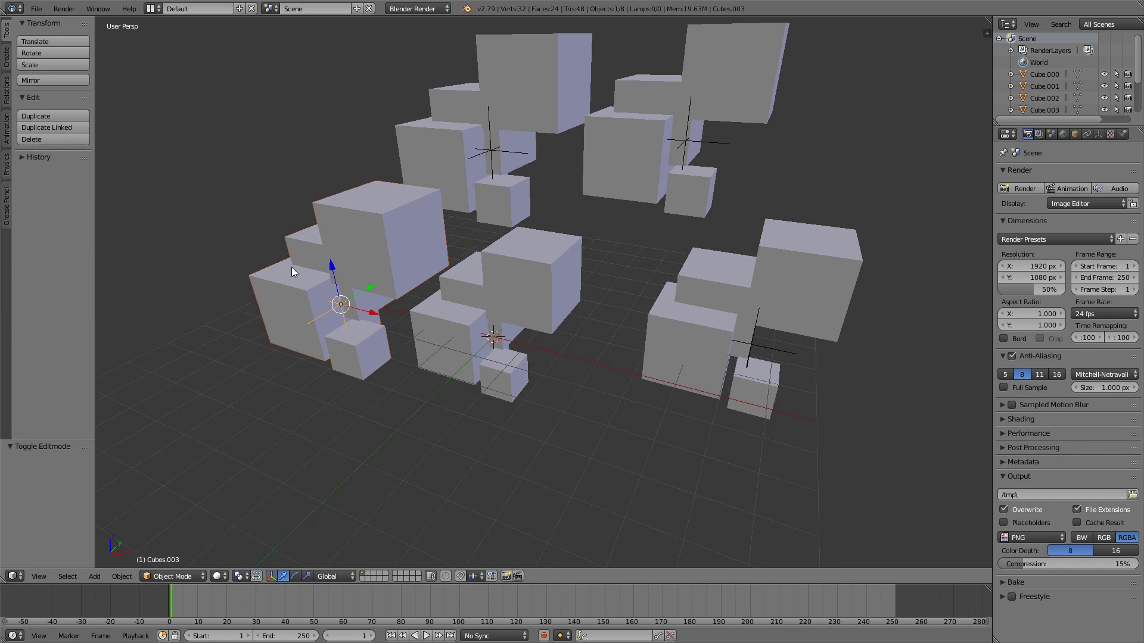
right_click(469, 139)
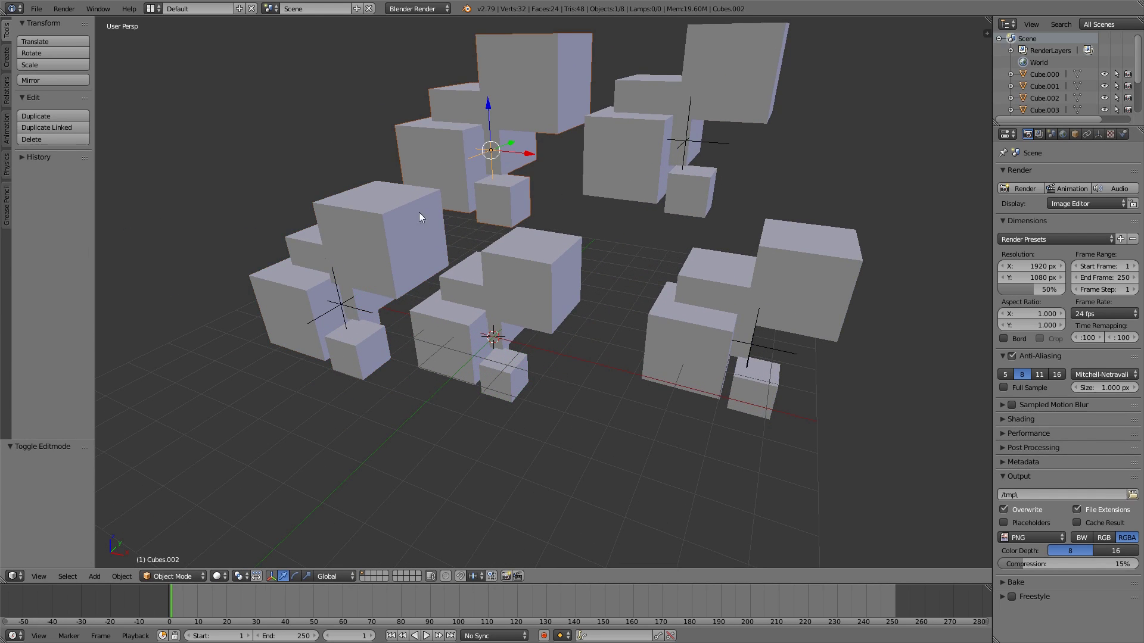
right_click(368, 252)
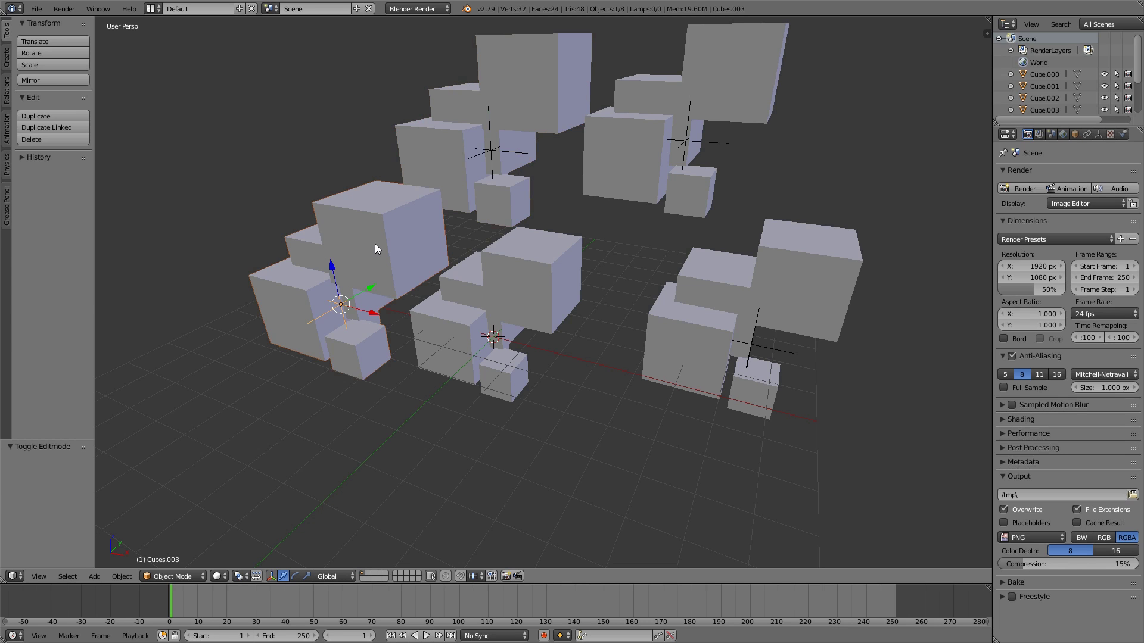
Scale down the mesh of the original cluster's large upper cube in Edit Mode
right_click(540, 292)
key(Tab)
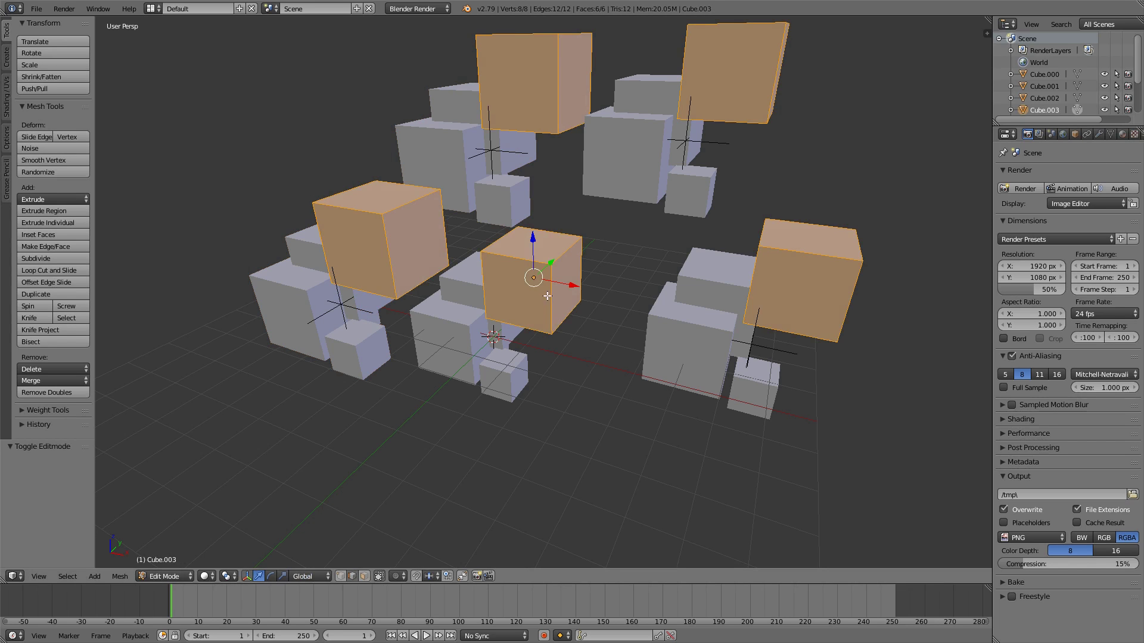
key(s)
click(608, 258)
key(Tab)
Enlarge the mesh of the original cluster's rear cube to about 1.43 in Edit Mode and deselect everything
right_click(489, 327)
key(Tab)
key(s)
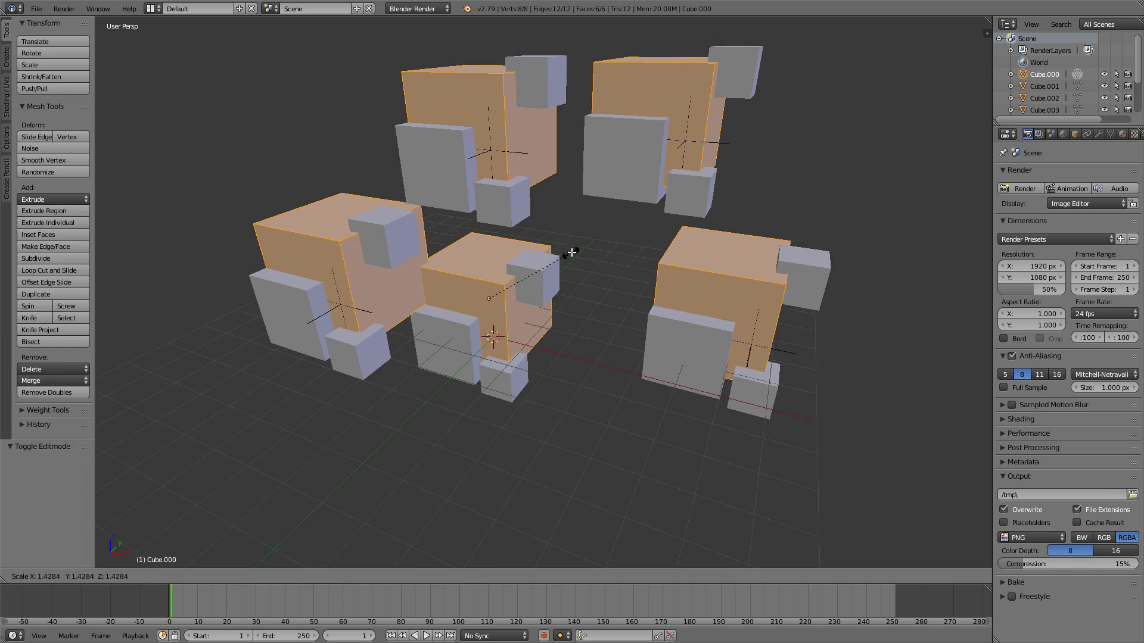
click(573, 252)
key(Tab)
scroll(590, 254, down, 3)
key(a)
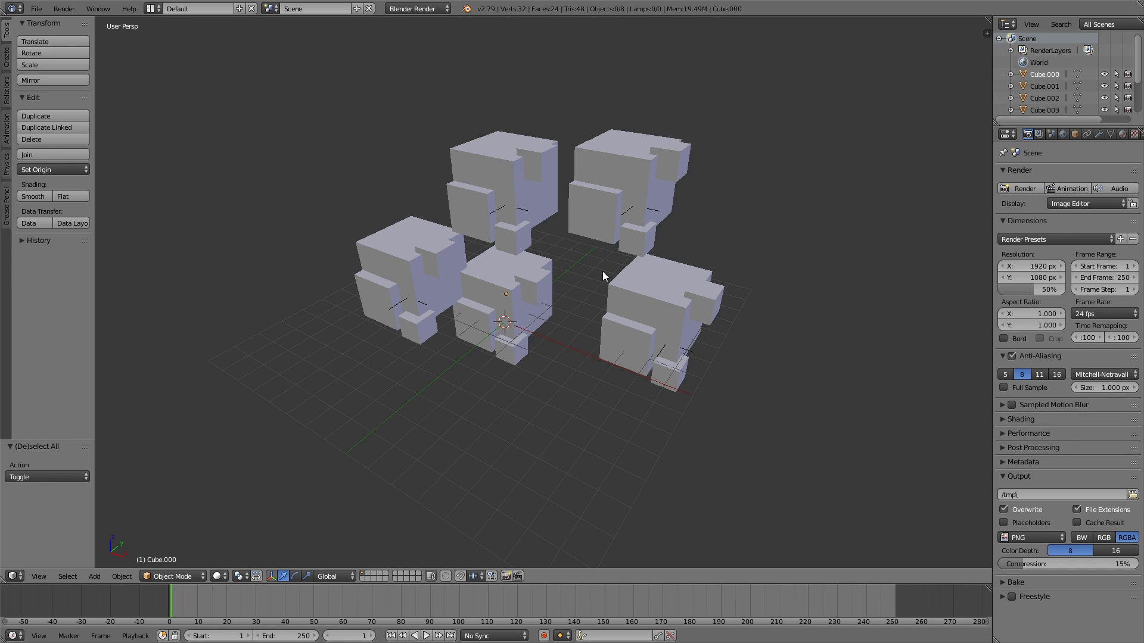
Duplicate the enlarged cube of the original cluster well off to the side, and delete the copy
right_click(417, 255)
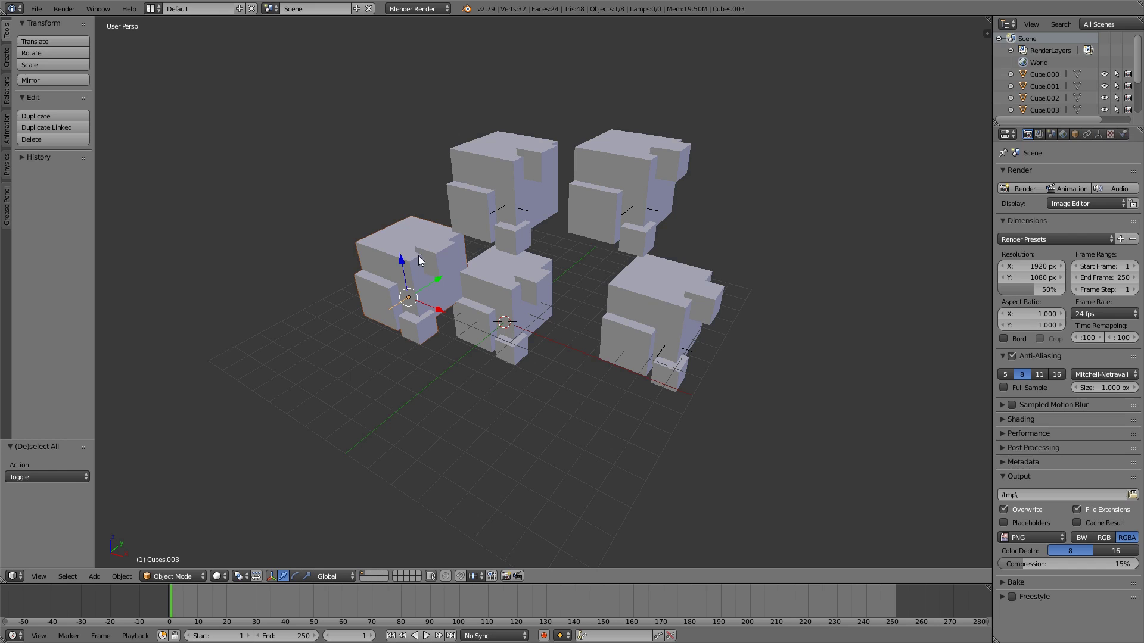
scroll(440, 267, up, 1)
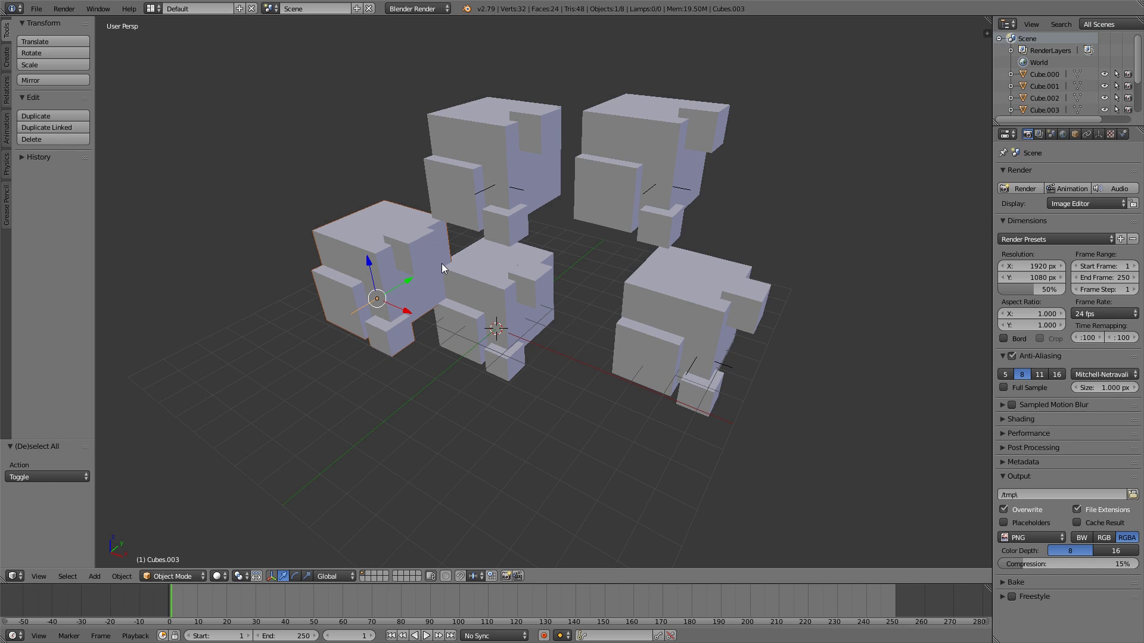
right_click(479, 289)
key(shift+d)
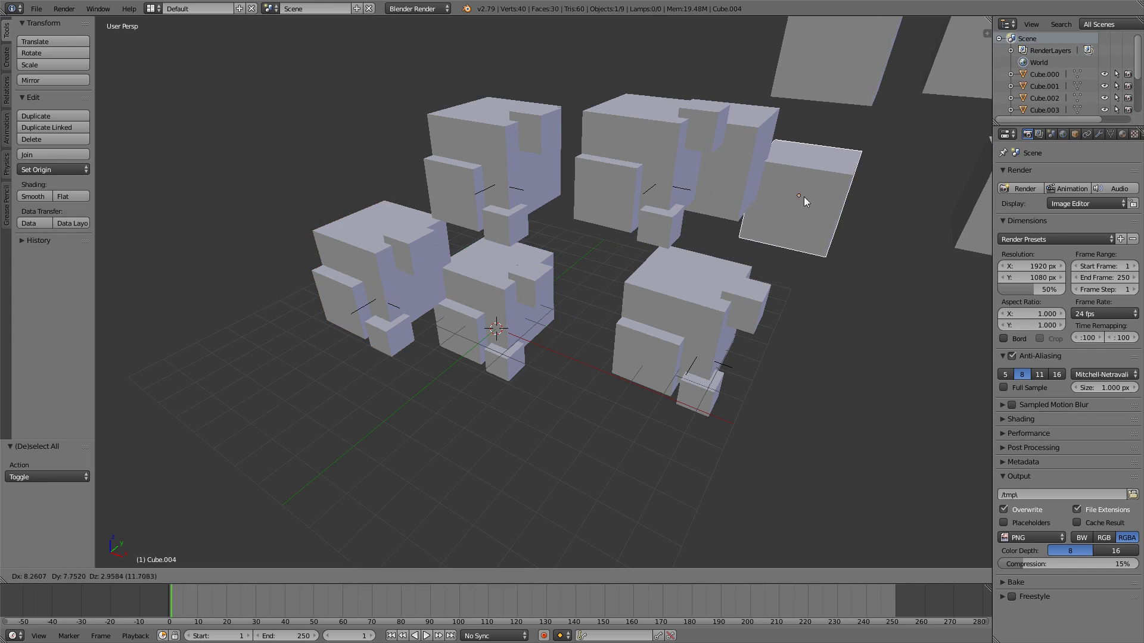
click(835, 199)
scroll(797, 198, down, 2)
key(Tab)
key(Tab)
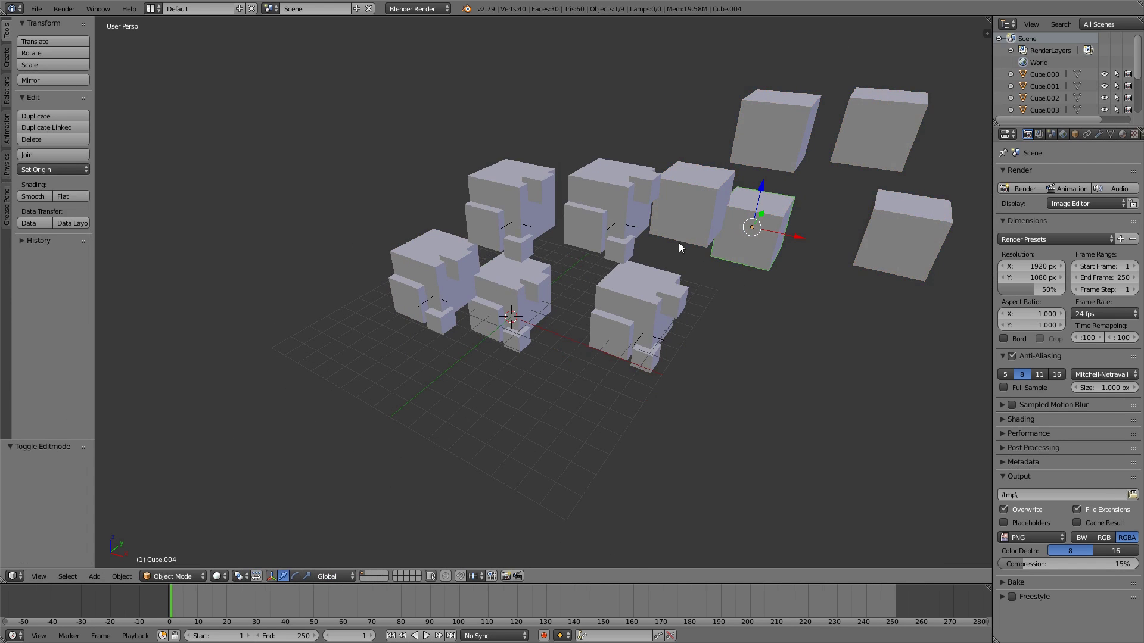
key(x)
click(753, 231)
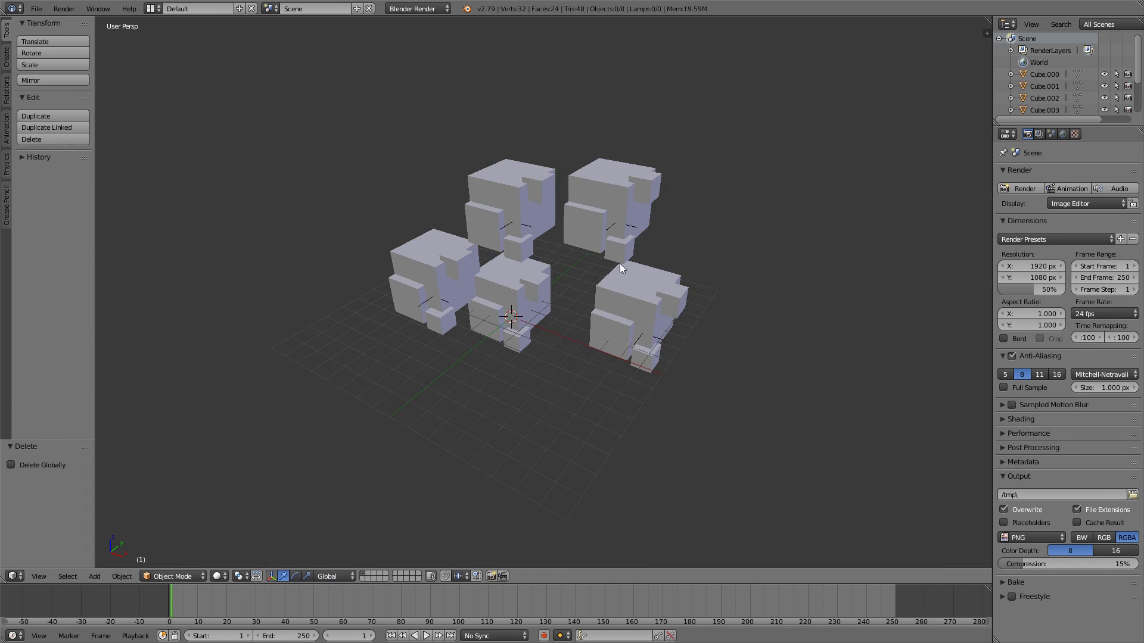
Try a linked duplicate of the original cluster's small upper cube about 2.1 units away, and delete it
key(ctrl+z)
scroll(572, 268, up, 2)
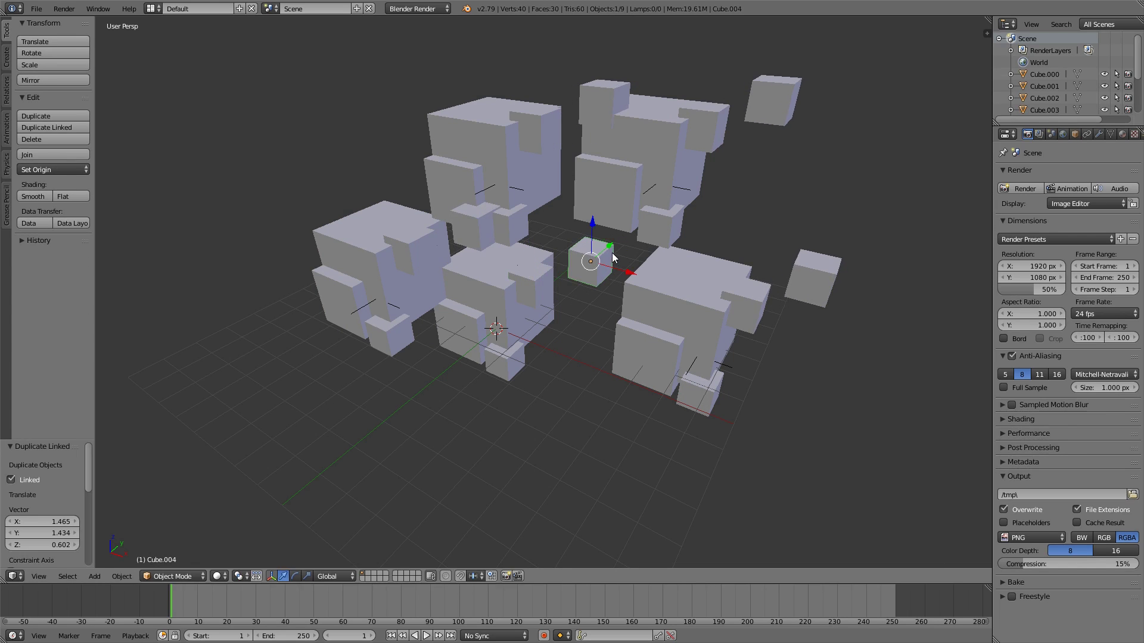
key(Tab)
key(Tab)
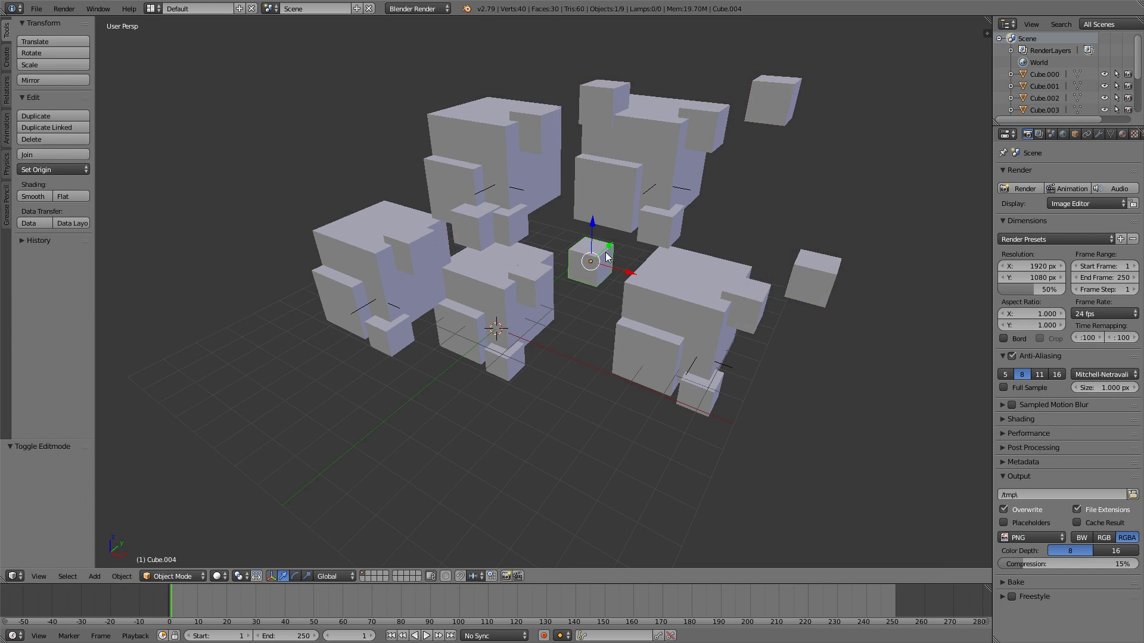
key(x)
click(603, 254)
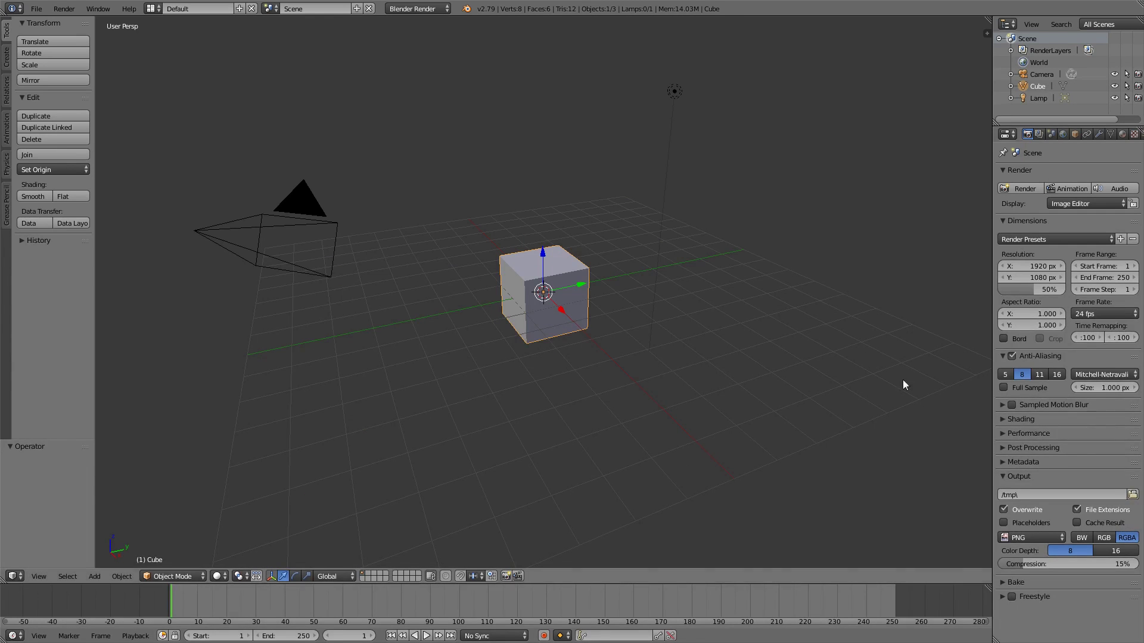
Delete the lamp and the camera from the default scene
middle_drag(598, 317, 595, 338)
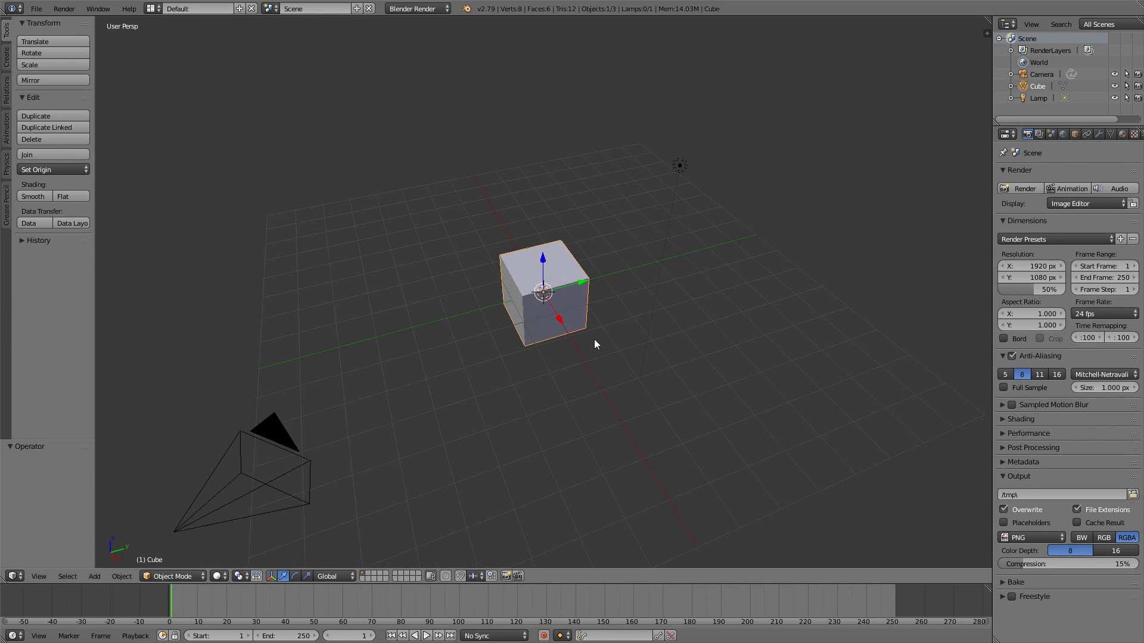
right_click(681, 170)
shift+right_click(275, 441)
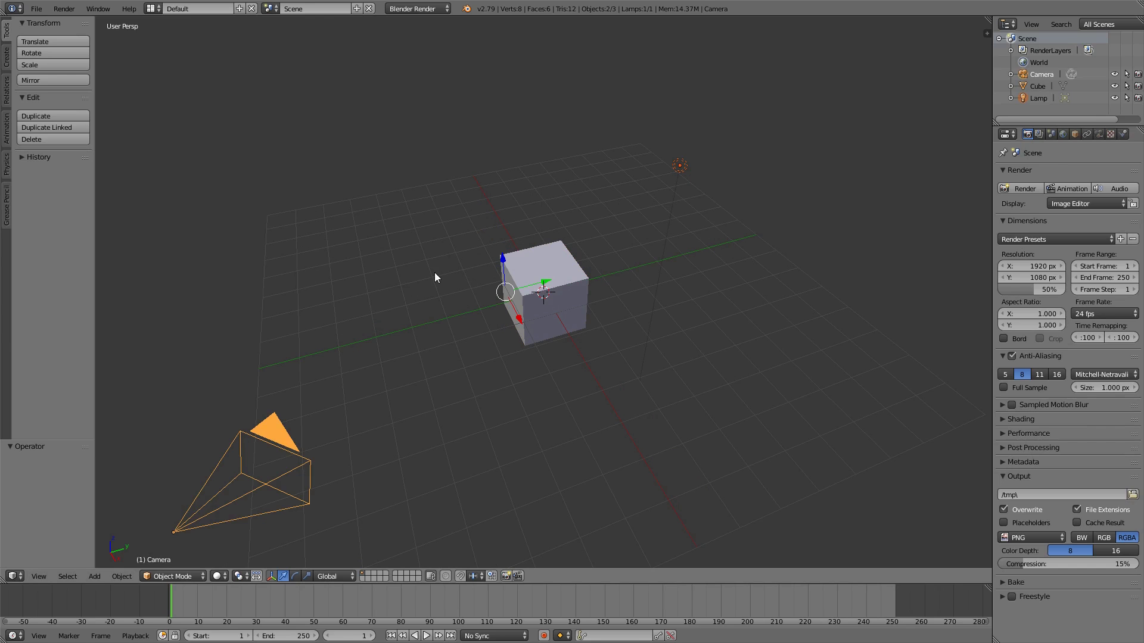
key(x)
click(436, 273)
Duplicate the default cube and move the copy about 3.1 units along the Y axis
right_click(521, 293)
scroll(536, 304, up, 2)
middle_drag(567, 321, 555, 339)
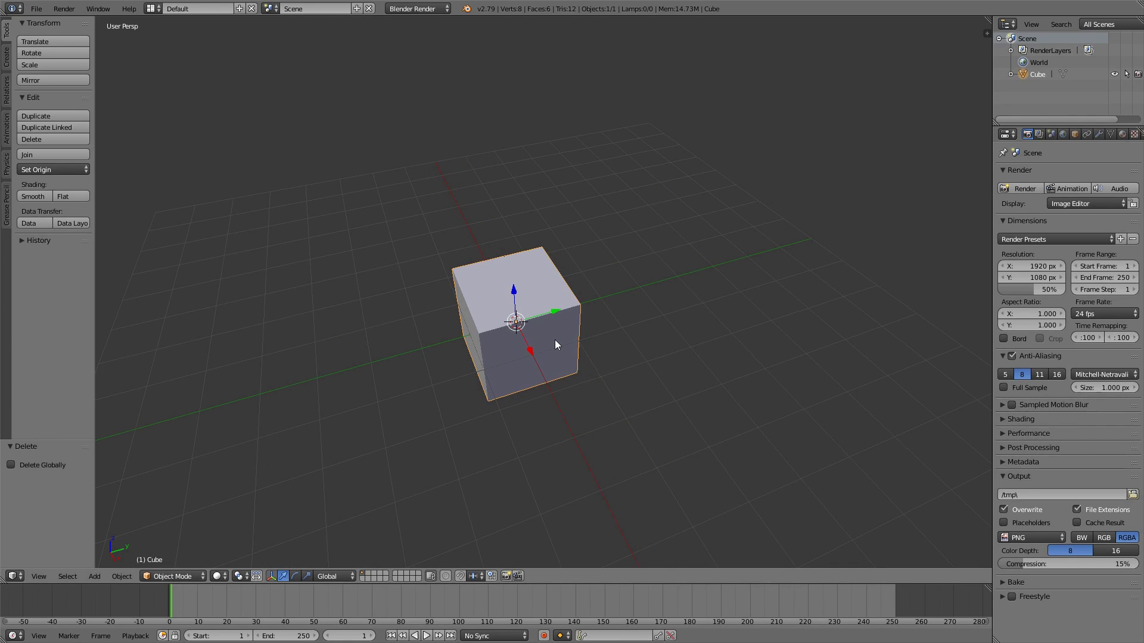
key(shift+d)
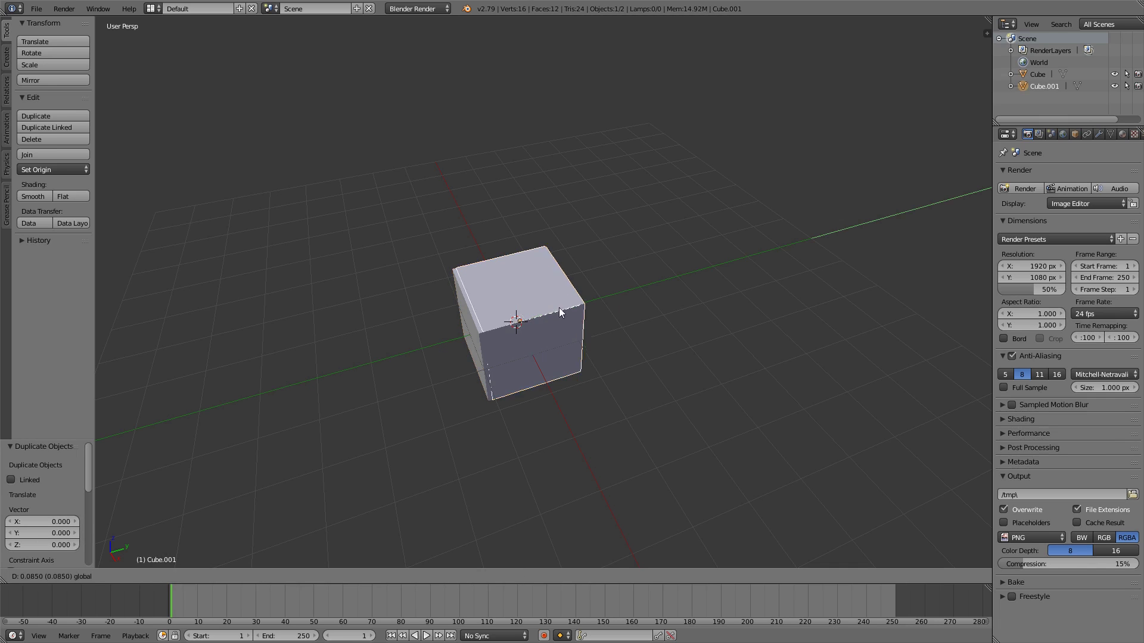
click(671, 259)
Put the original cube in Edit Mode with face selection and select its top face
right_click(544, 329)
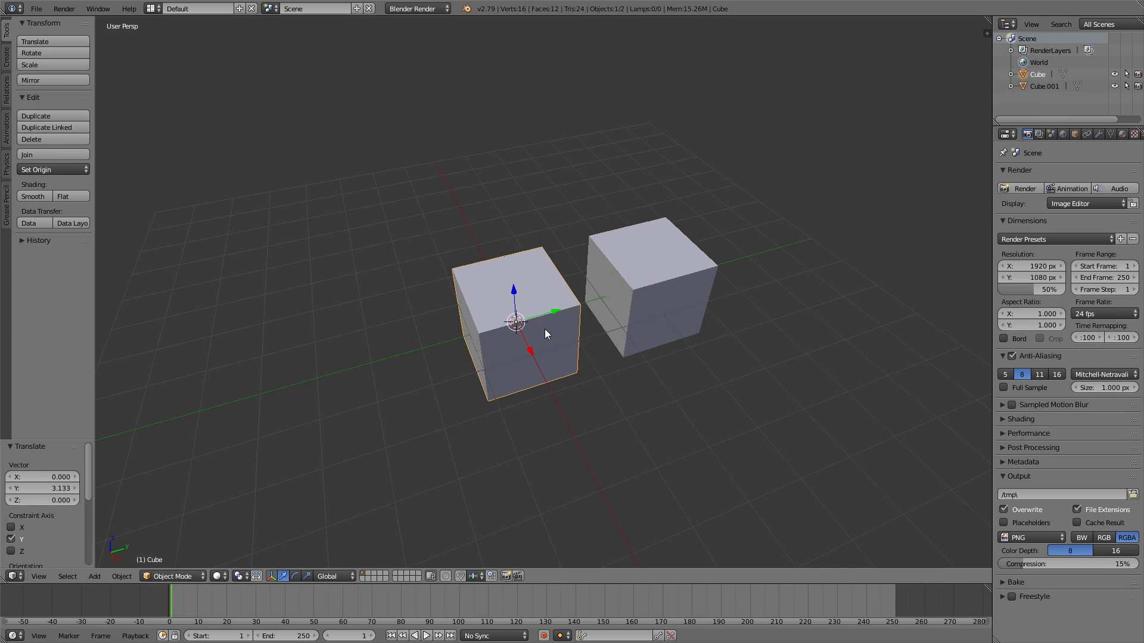
key(Tab)
key(Tab)
key(Tab)
key(Tab)
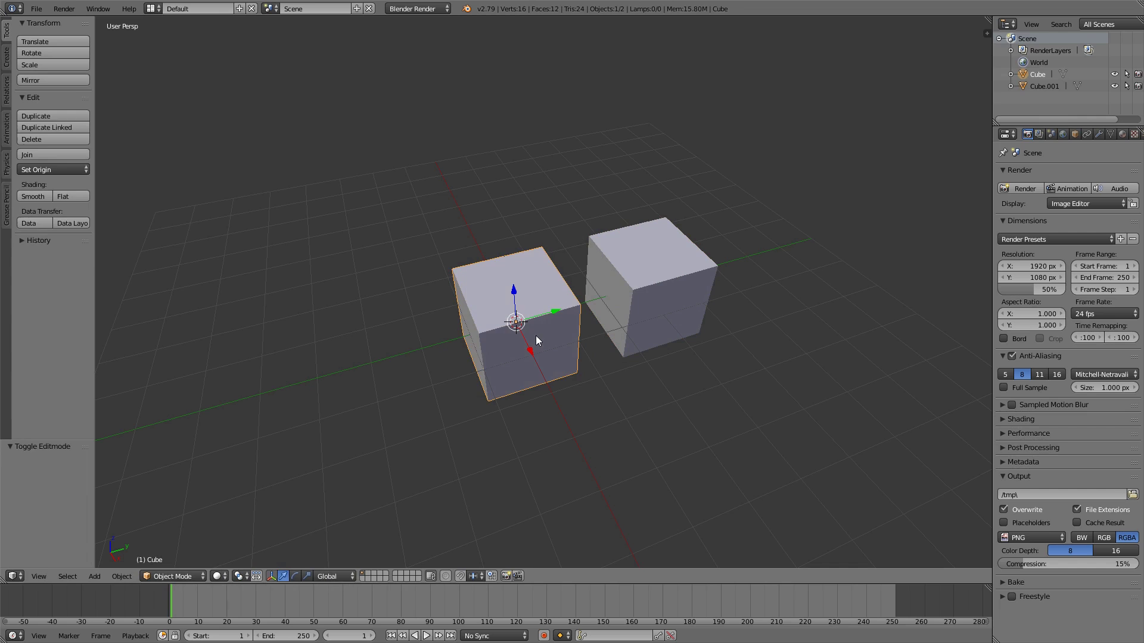
key(Tab)
right_click(566, 321)
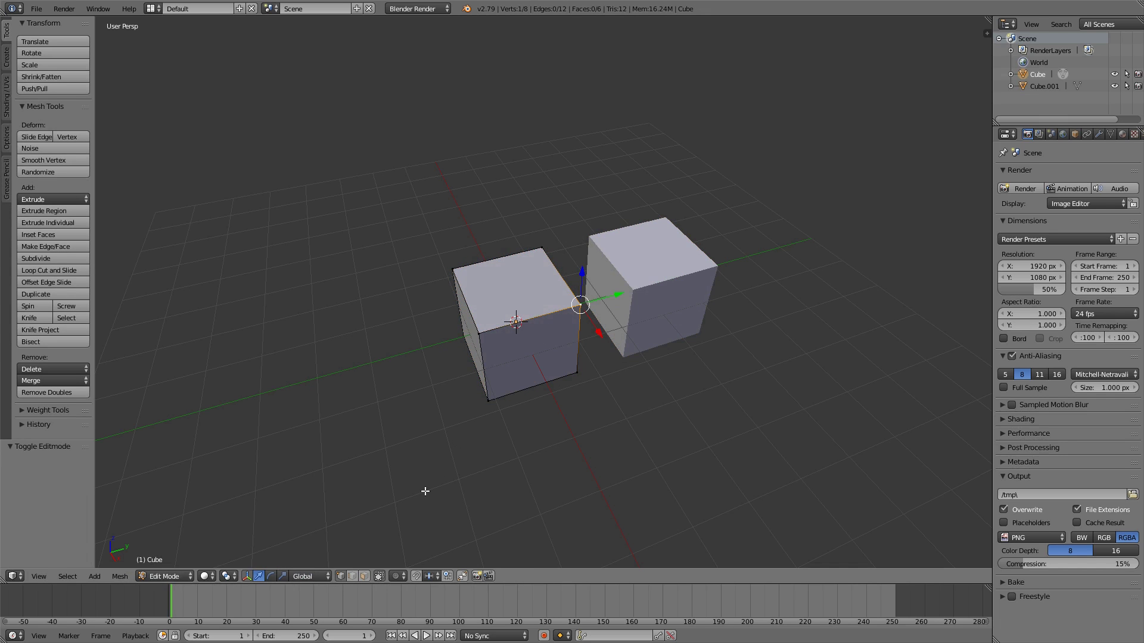
click(364, 576)
right_click(523, 286)
Extrude the original cube's top face upward and scale it inward into a taper
scroll(539, 280, up, 1)
middle_drag(560, 274, 566, 252)
key(e)
click(566, 230)
key(s)
click(574, 216)
Extrude the tapered top face upward, scale it to 1.33, extrude it once more and return to Object Mode
key(e)
click(571, 181)
key(s)
click(597, 179)
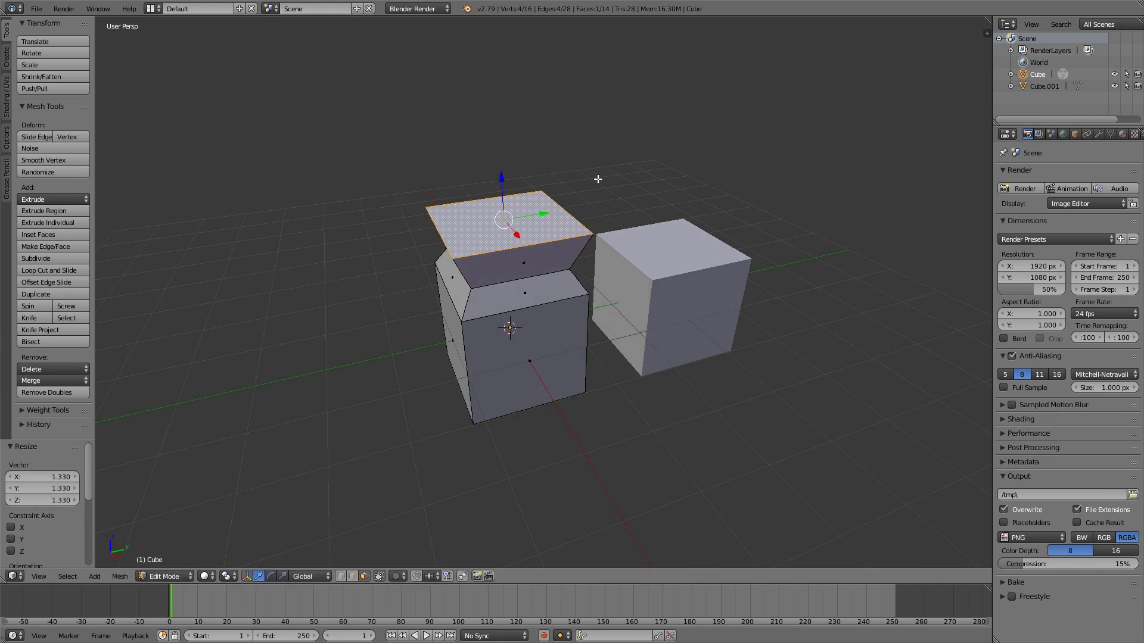
key(e)
key(Tab)
Link the plain duplicate cube to the extruded cube's object data
right_click(666, 220)
key(g)
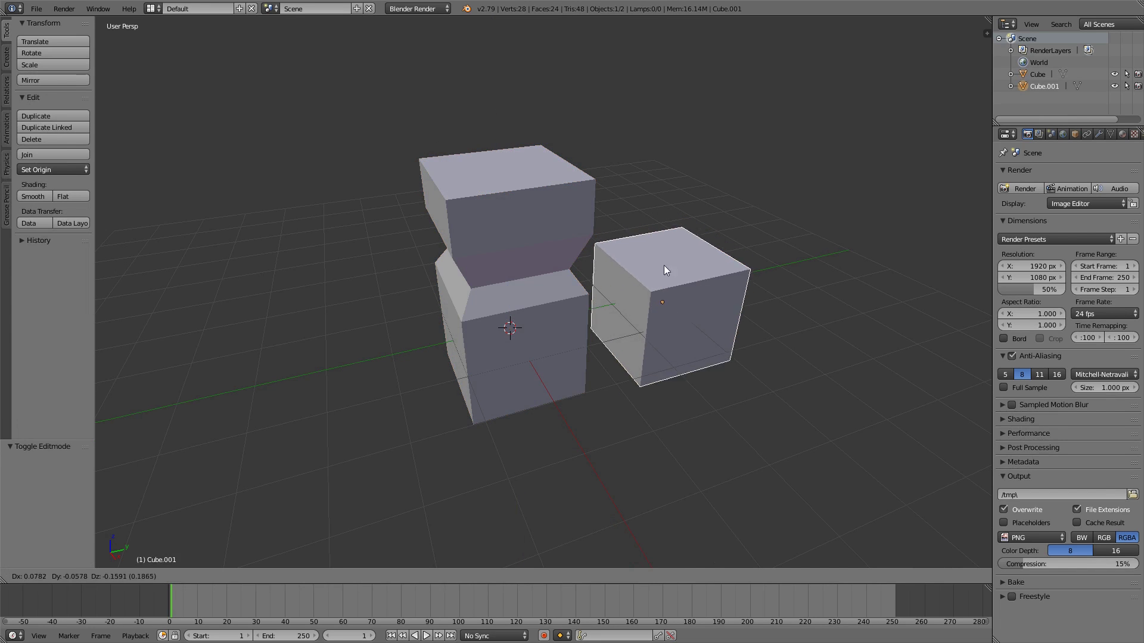
click(677, 244)
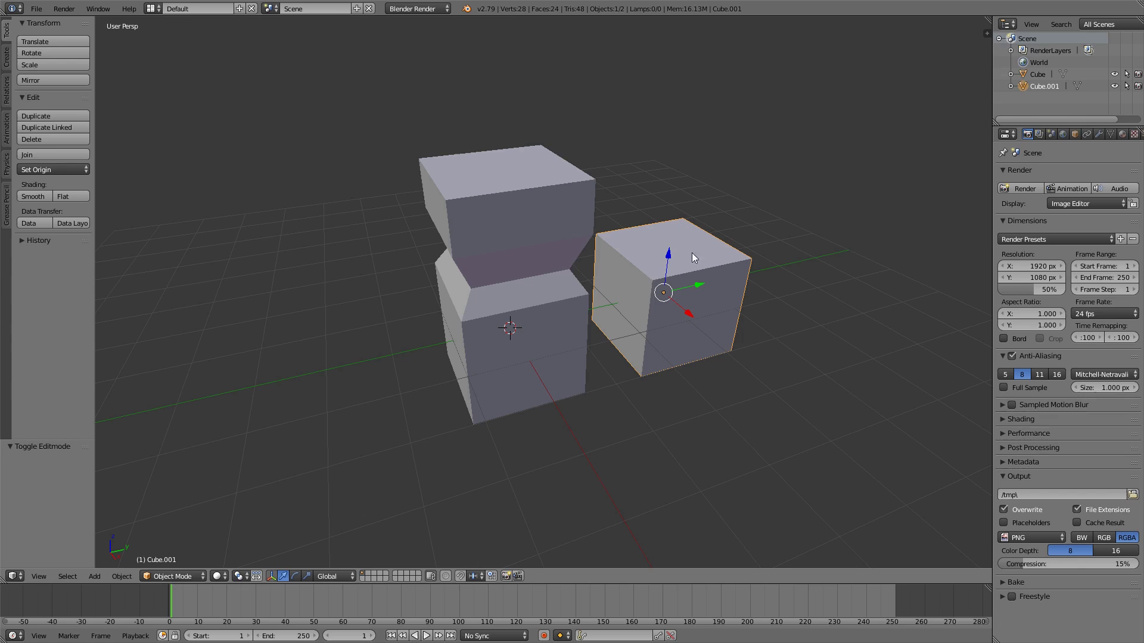
shift+right_click(530, 234)
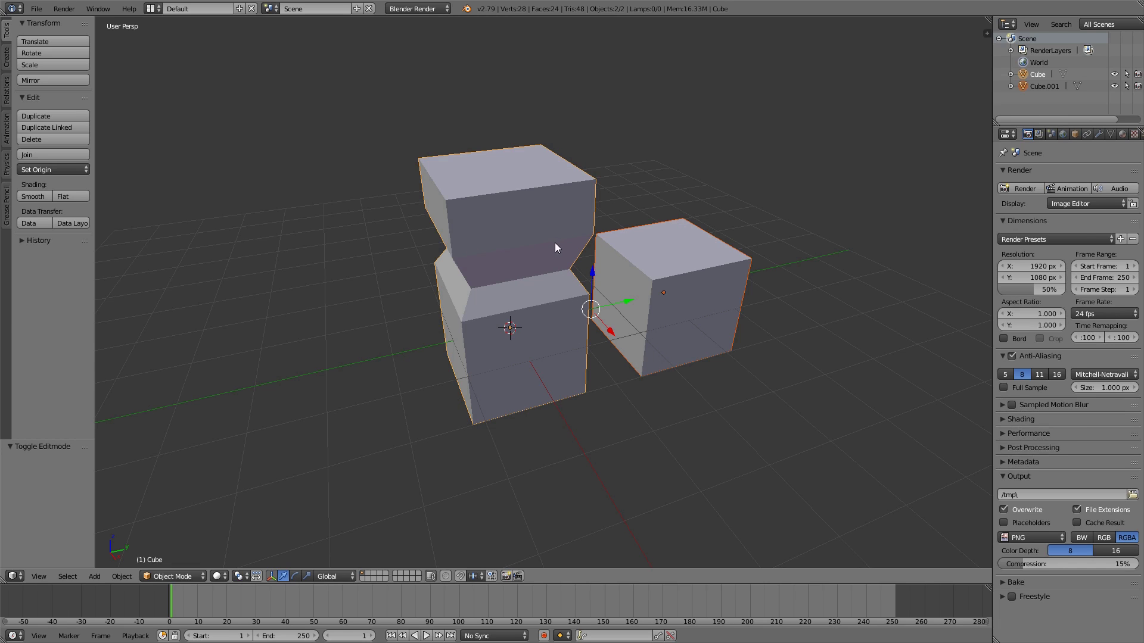
key(ctrl+l)
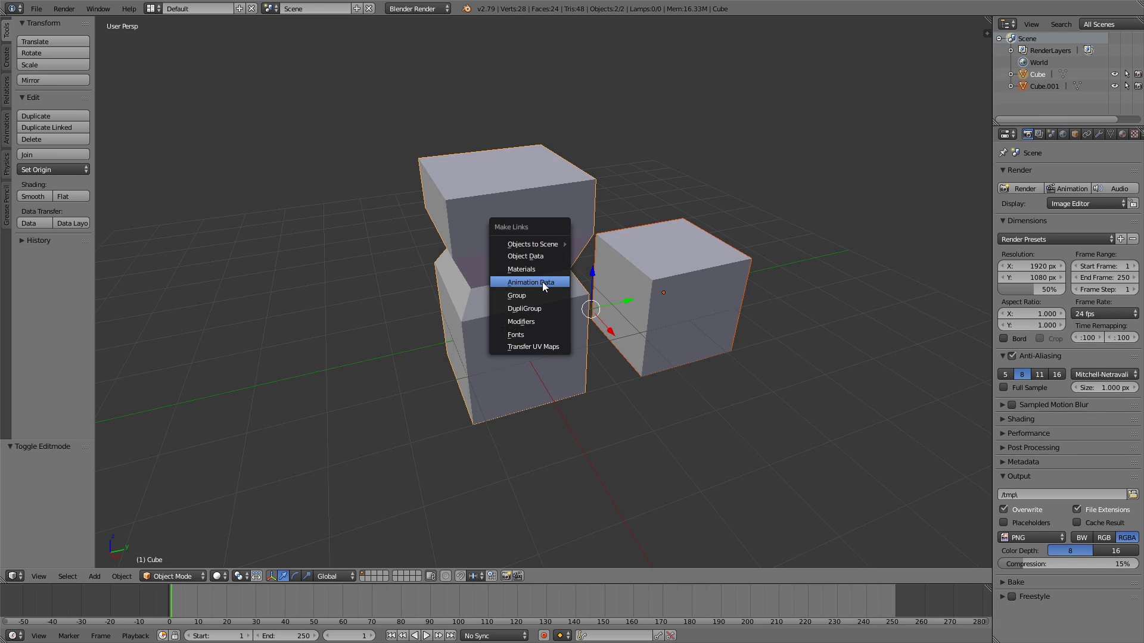
click(542, 255)
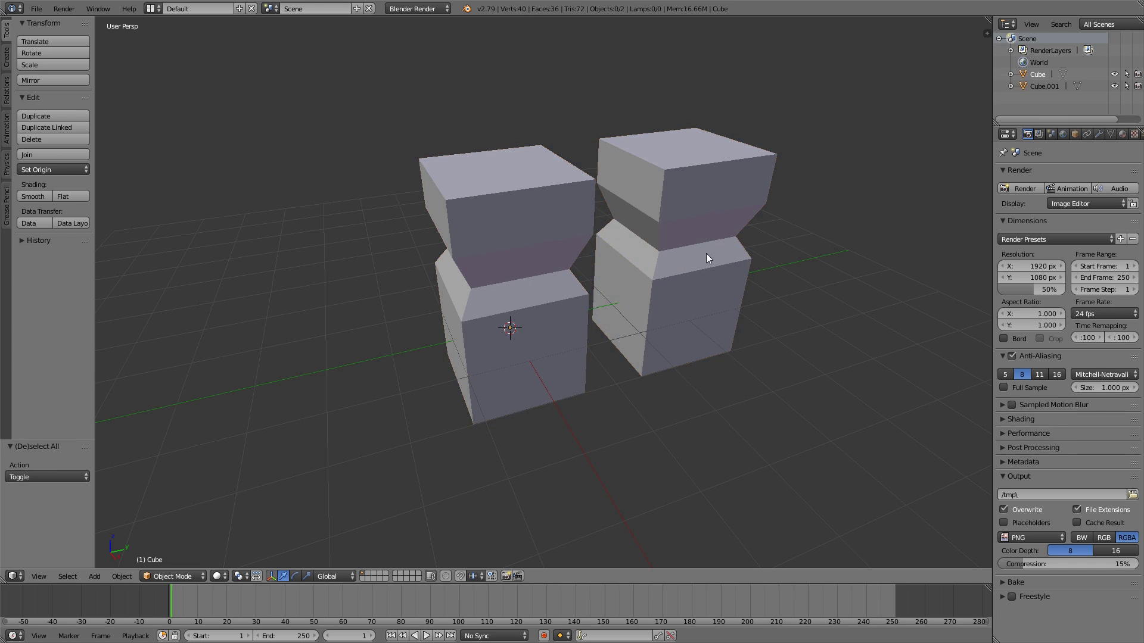
Select the duplicate cube and toggle its Edit Mode to check whether both objects share the same mesh data
right_click(676, 252)
key(Tab)
key(Tab)
key(Tab)
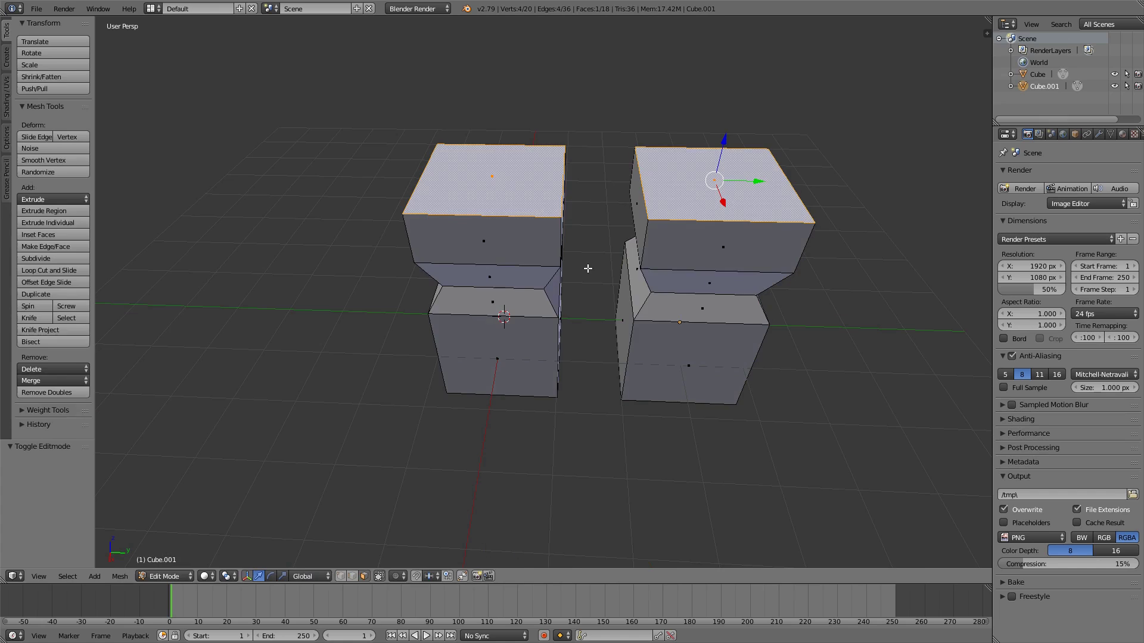
key(Tab)
middle_drag(675, 232, 573, 257)
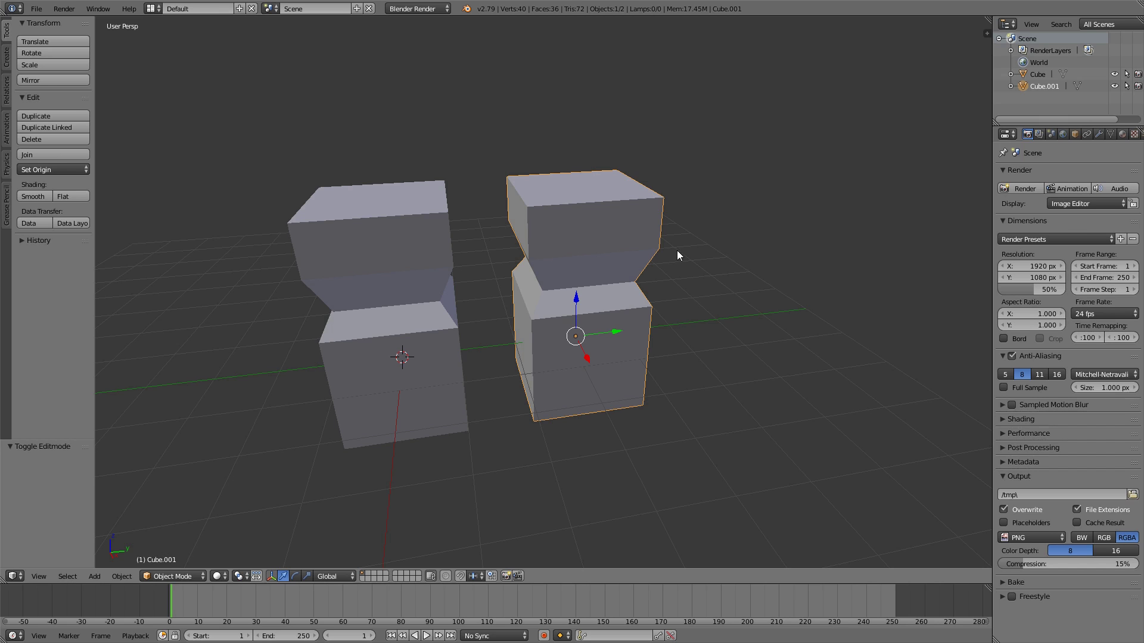
scroll(548, 247, down, 2)
middle_drag(473, 247, 530, 268)
scroll(605, 281, up, 1)
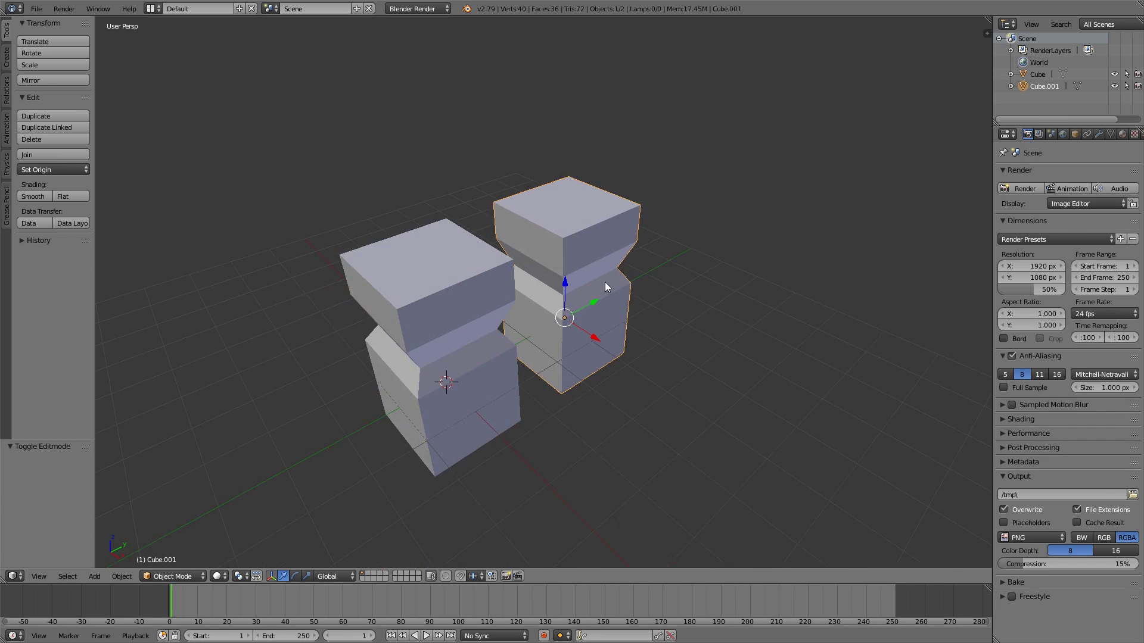
scroll(605, 286, down, 3)
middle_drag(605, 286, 588, 261)
scroll(586, 266, up, 3)
In Edit Mode on the duplicate cube, add a centred vertical loop cut and scale it to about 1.45 along global X
key(Tab)
key(a)
key(ctrl+r)
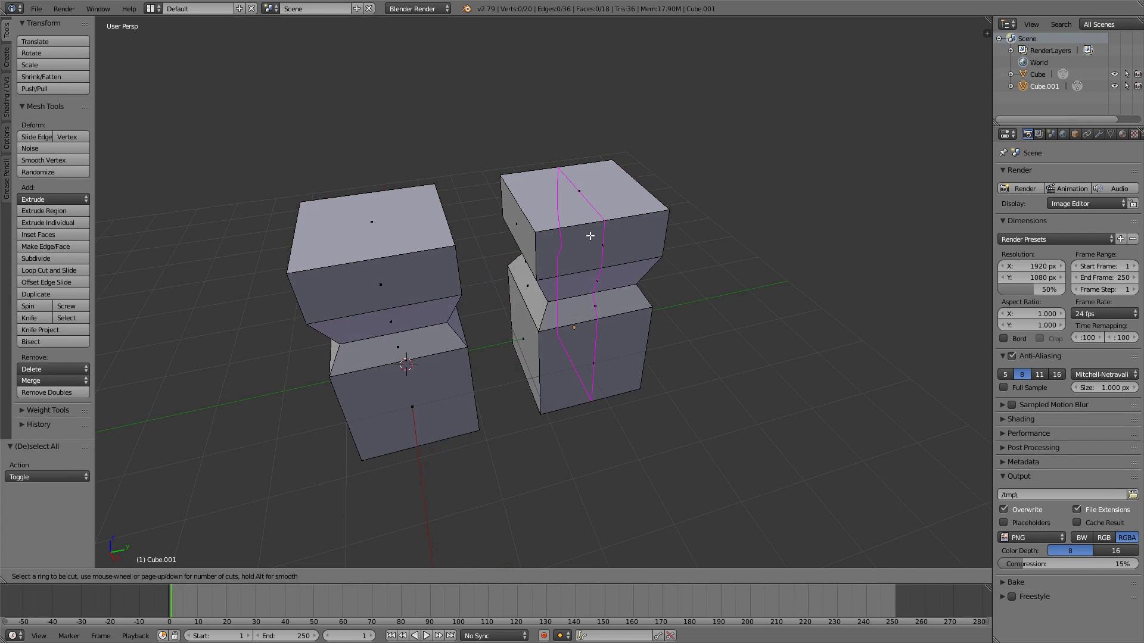
click(590, 236)
right_click(590, 236)
key(s)
key(x)
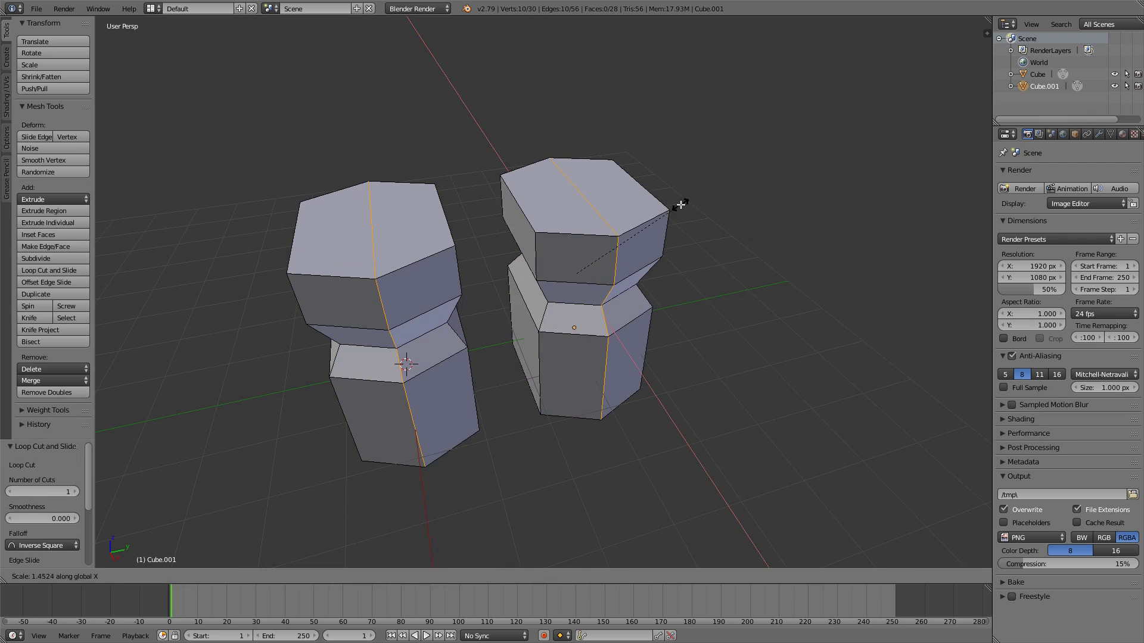
click(681, 204)
Add a second centred vertical loop cut across the first, scale it outward along global Y, and return to Object Mode
key(ctrl+r)
click(638, 186)
right_click(638, 187)
key(s)
key(y)
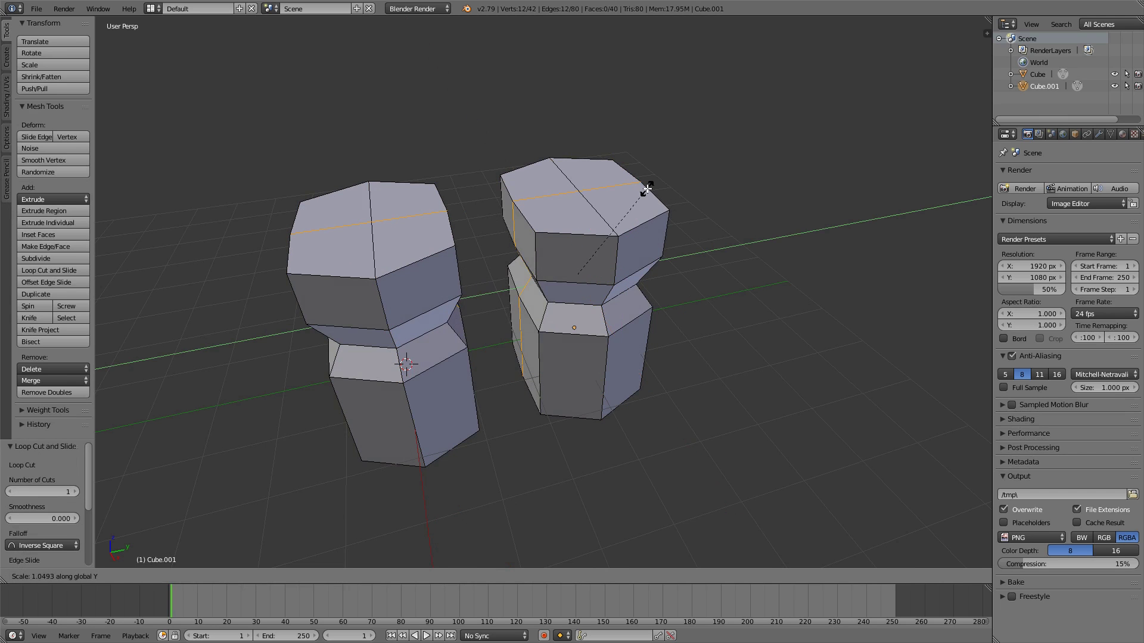
click(682, 179)
key(Tab)
Return the duplicate to Edit Mode with face selection and circle-select the four faces on its top
mouse_move(582, 246)
middle_down()
mouse_move(648, 194)
mouse_move(548, 234)
mouse_move(563, 282)
mouse_move(574, 246)
mouse_move(542, 235)
mouse_move(642, 220)
mouse_move(600, 241)
middle_up()
scroll(574, 246, down, 2)
scroll(638, 244, up, 4)
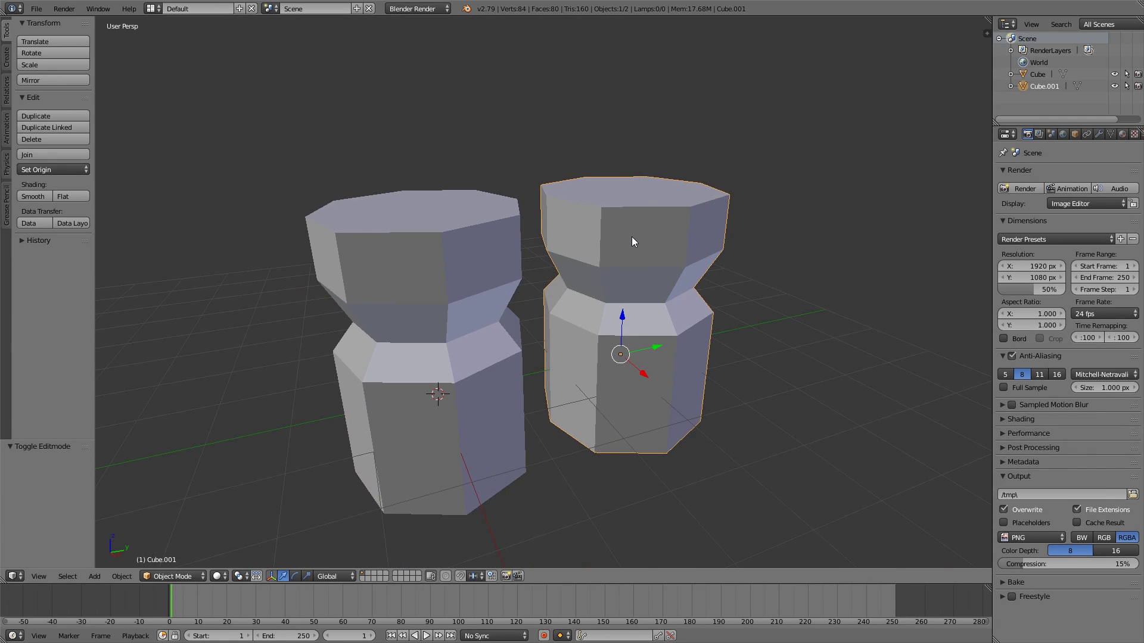
key(Tab)
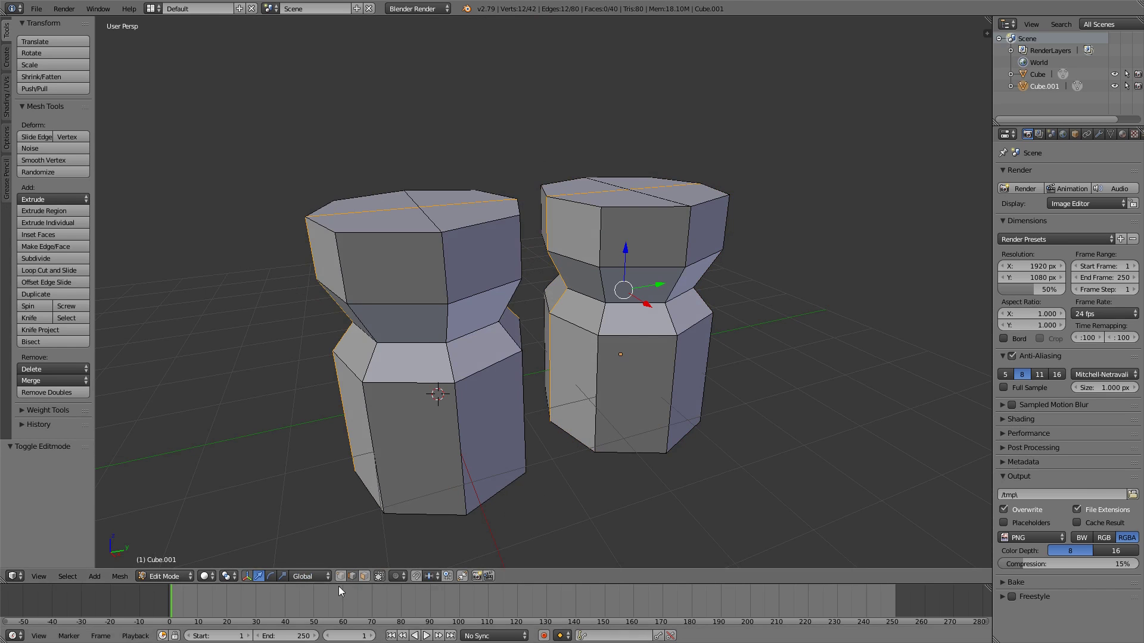
click(364, 576)
middle_drag(601, 250, 613, 232)
key(c)
scroll(634, 192, up, 10)
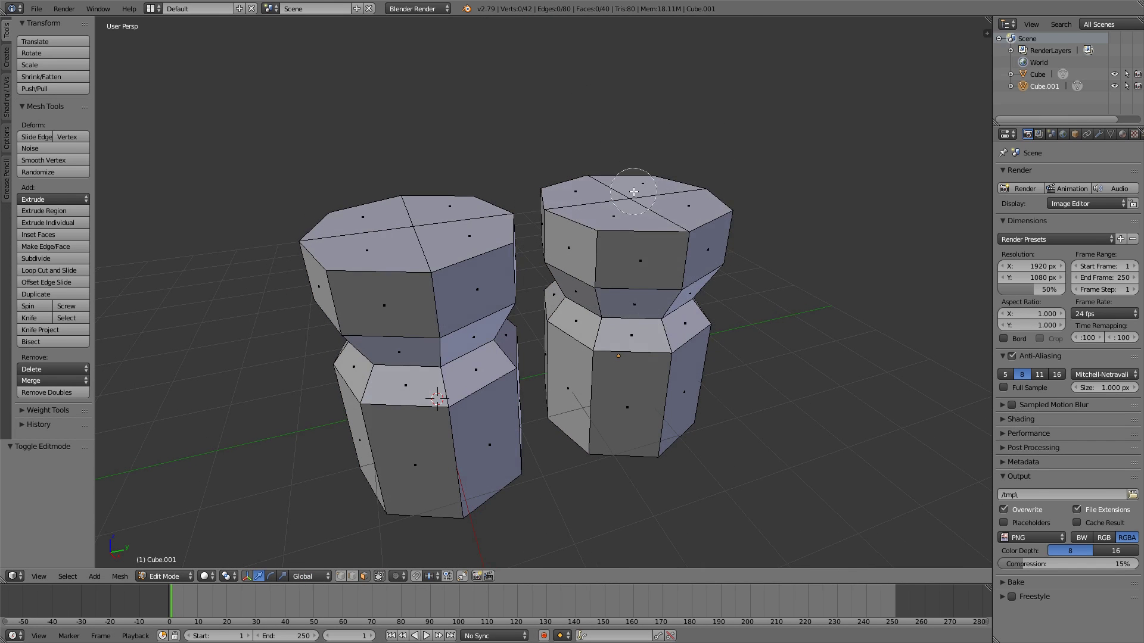
click(633, 192)
right_click(633, 192)
Return to Object Mode and make the duplicate single user for Object & Data
key(Tab)
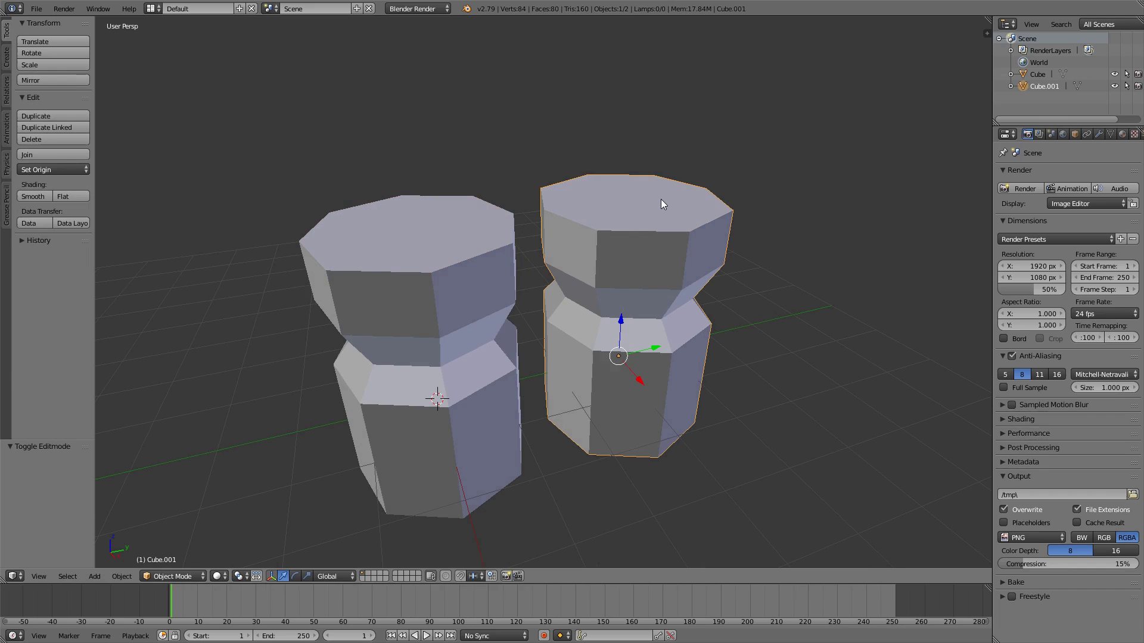
key(u)
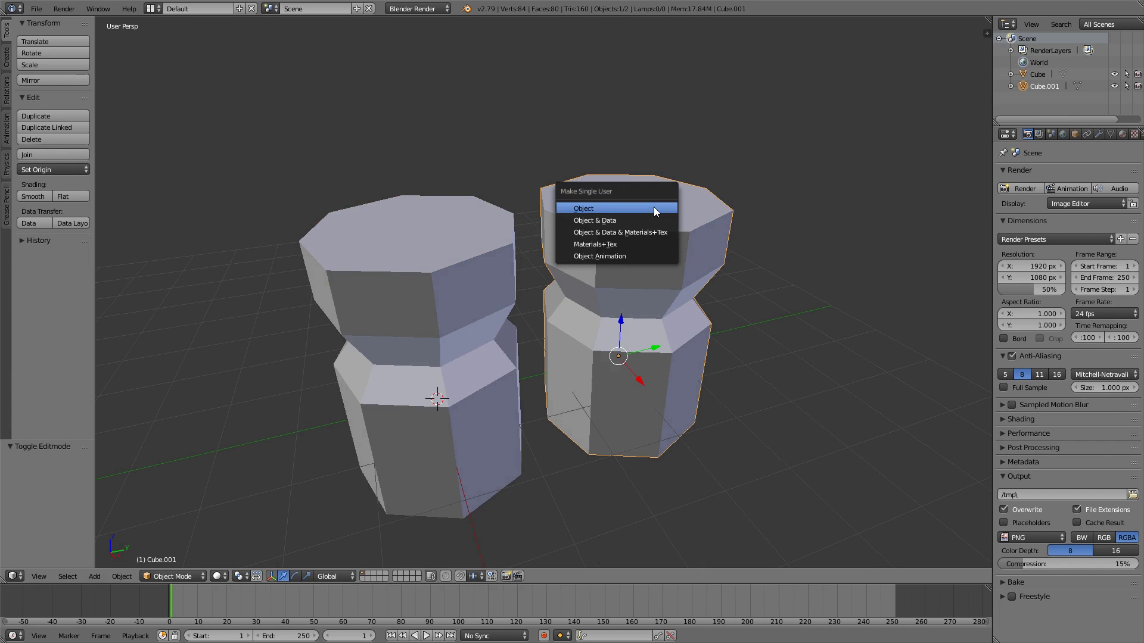
click(600, 221)
Move the duplicate's top faces up about 0.9 units along Z in Edit Mode, then return to Object Mode and deselect everything
key(Tab)
key(g)
key(z)
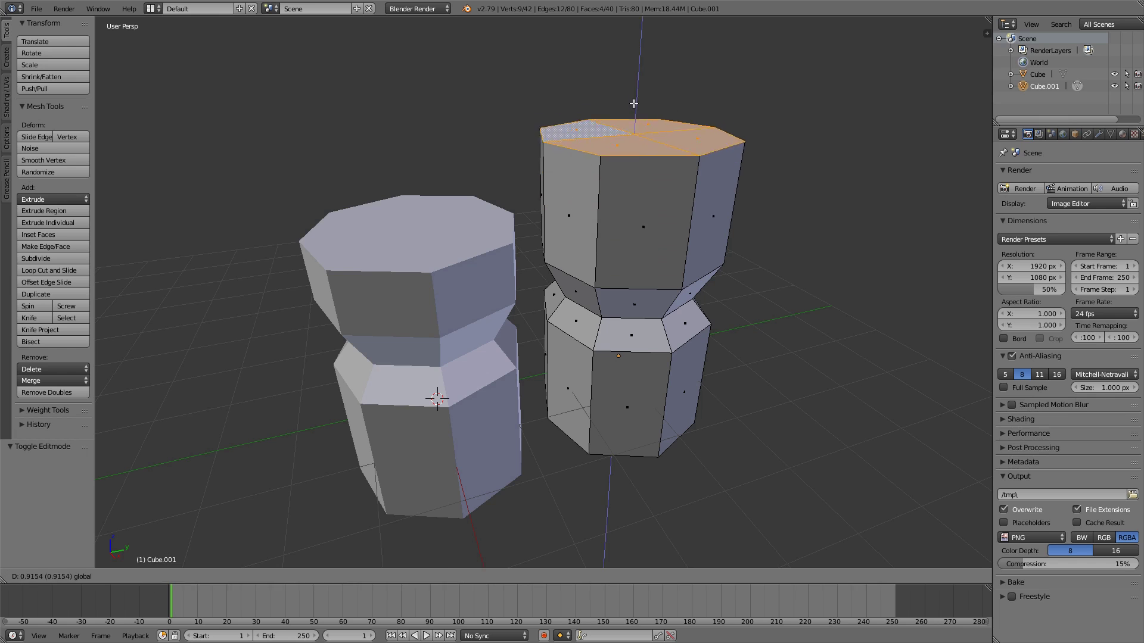
click(636, 100)
key(Tab)
scroll(644, 179, down, 2)
mouse_move(647, 201)
middle_down()
mouse_move(647, 173)
mouse_move(647, 219)
middle_up()
key(a)
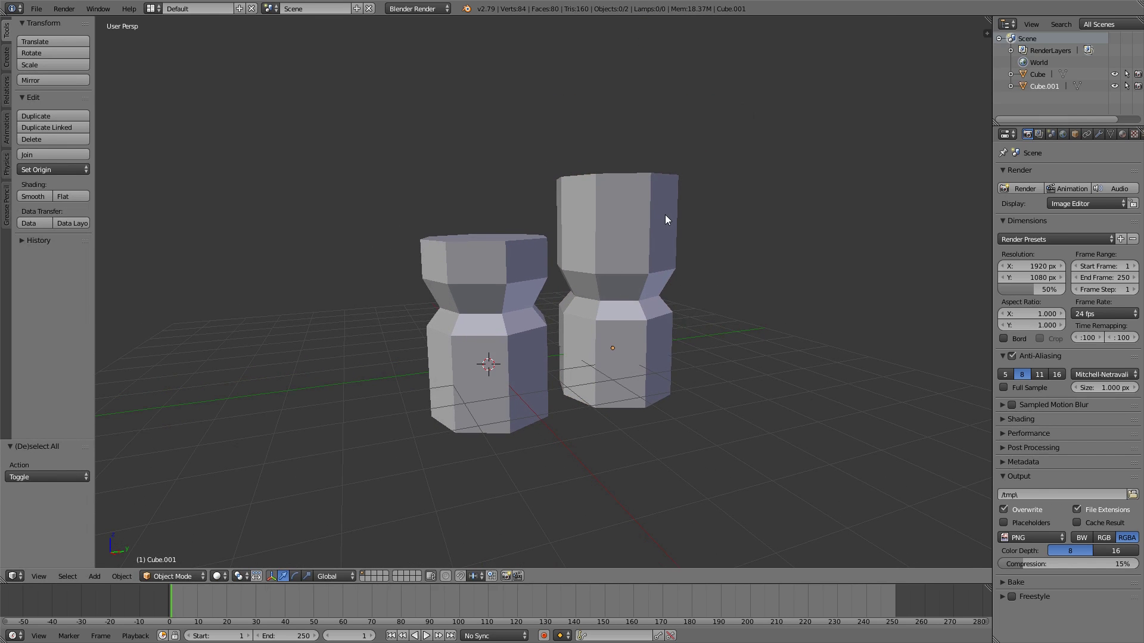
scroll(597, 267, up, 1)
middle_drag(698, 266, 703, 293)
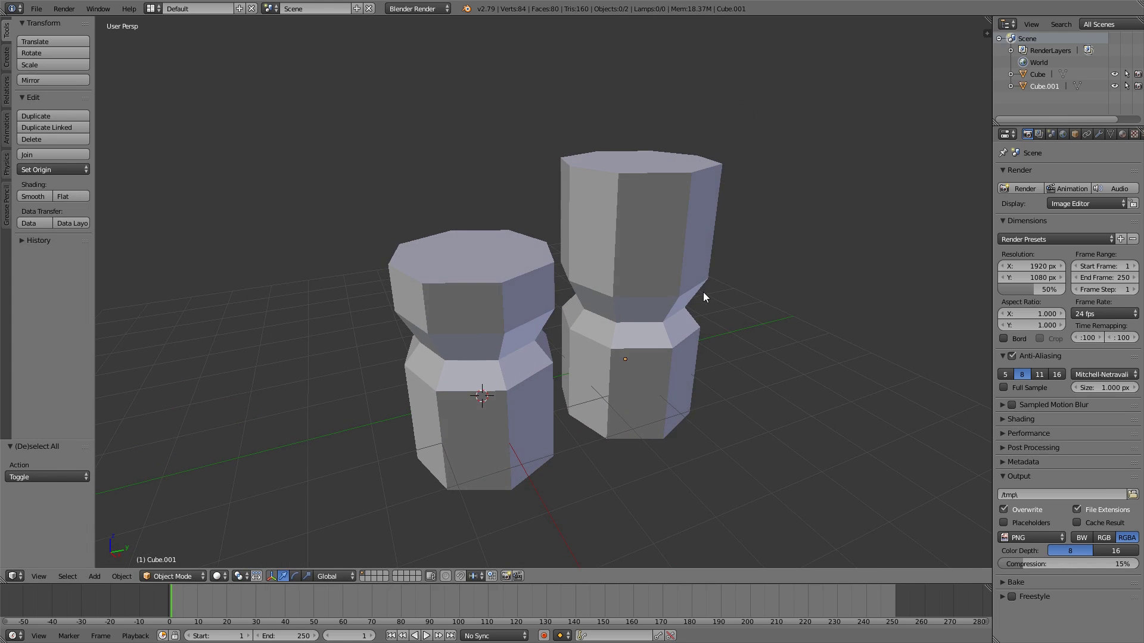
mouse_move(571, 327)
middle_down()
mouse_move(570, 338)
mouse_move(573, 326)
middle_up()
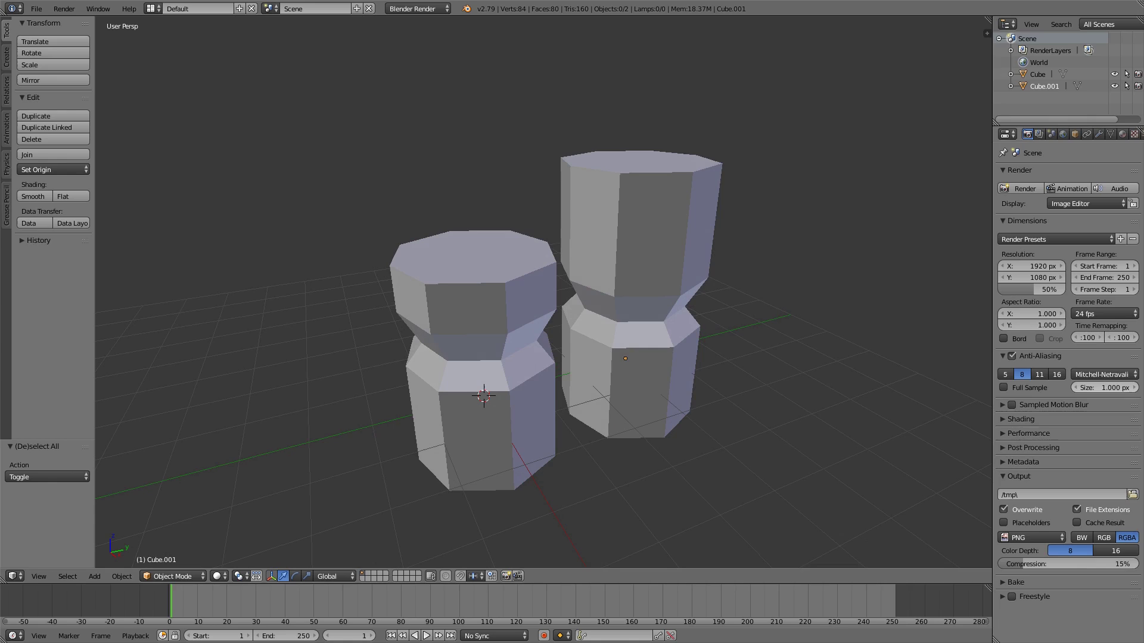